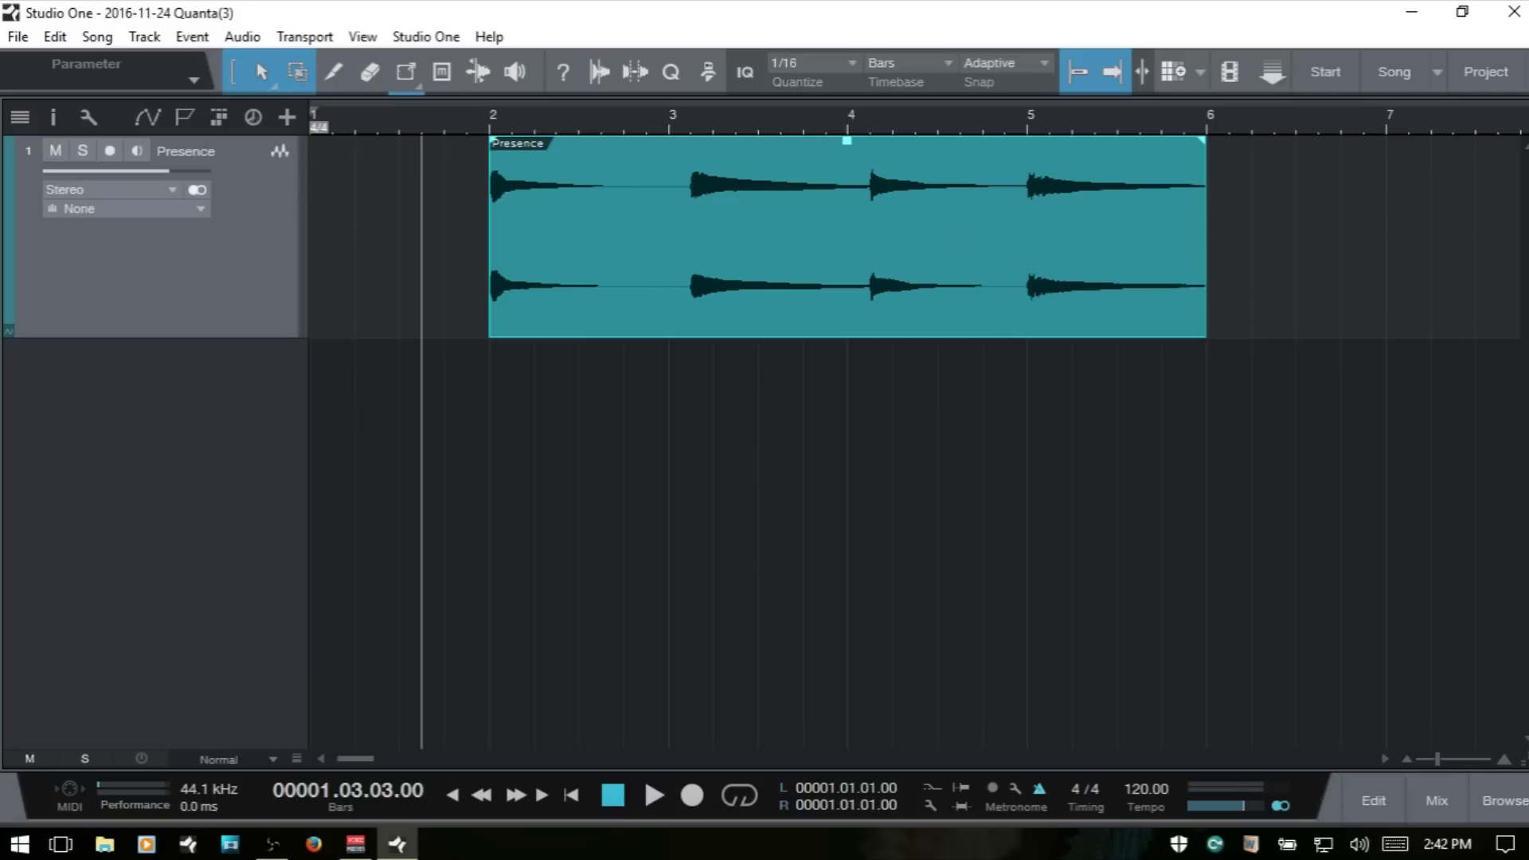
Play back the guitar track, stop it, and try quantizing the Presence event
{"action": "key", "text": "space"}
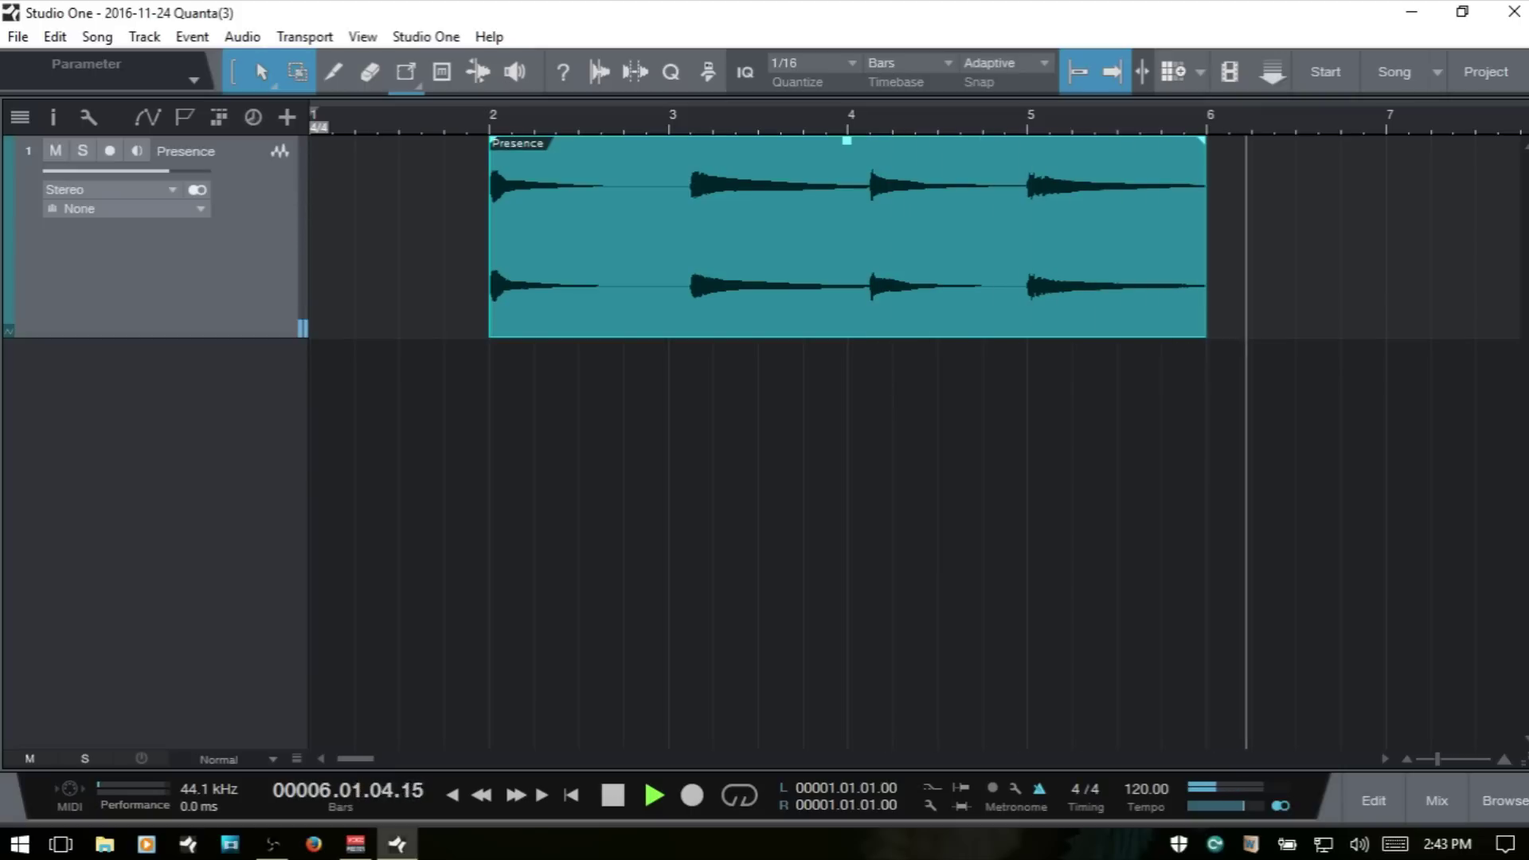
{"action": "key", "text": "space"}
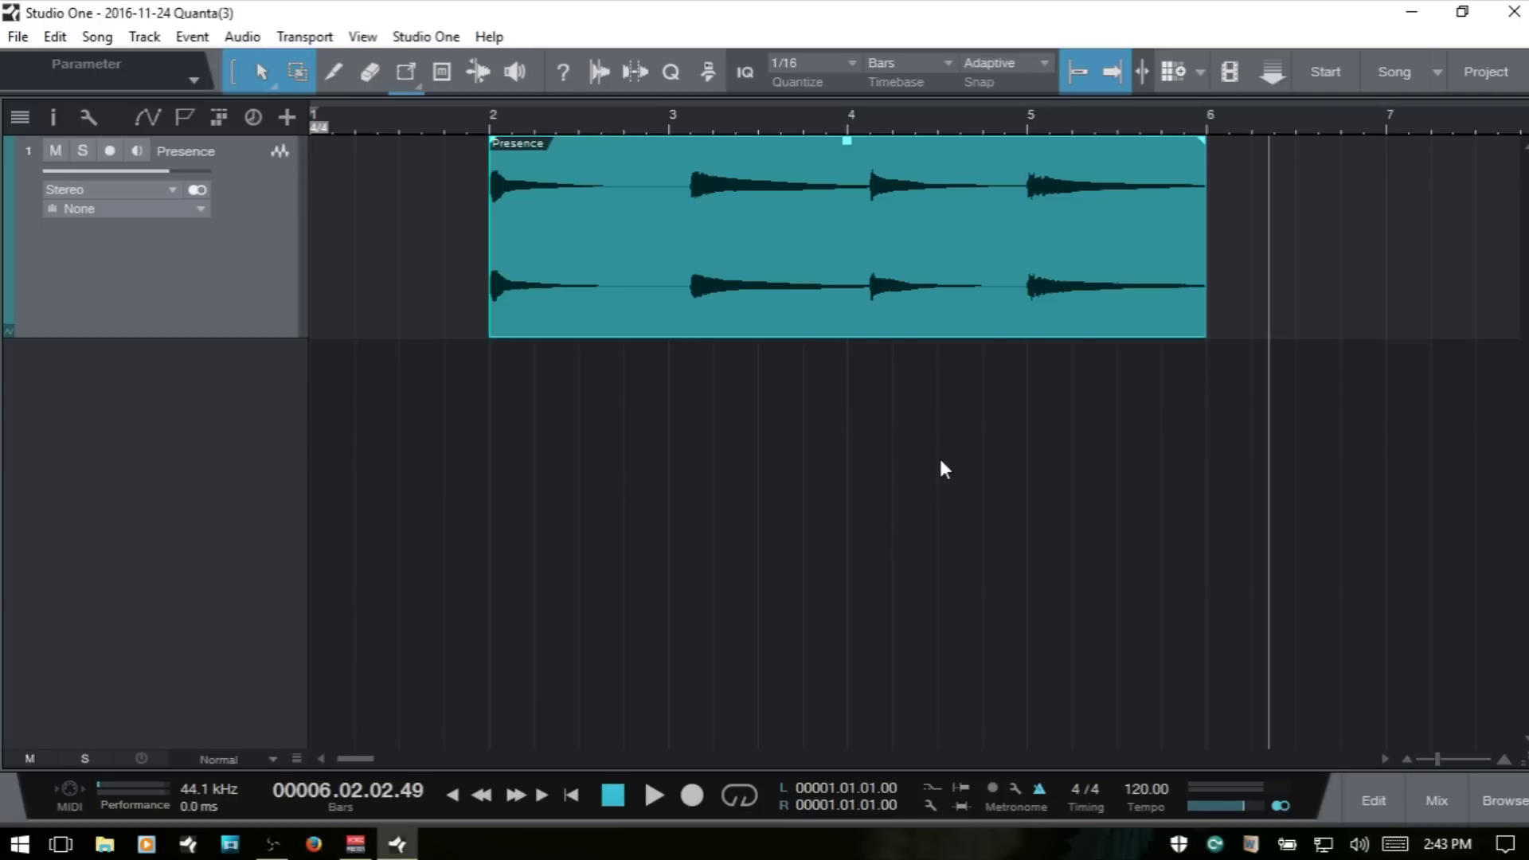
{"action": "key", "text": "q"}
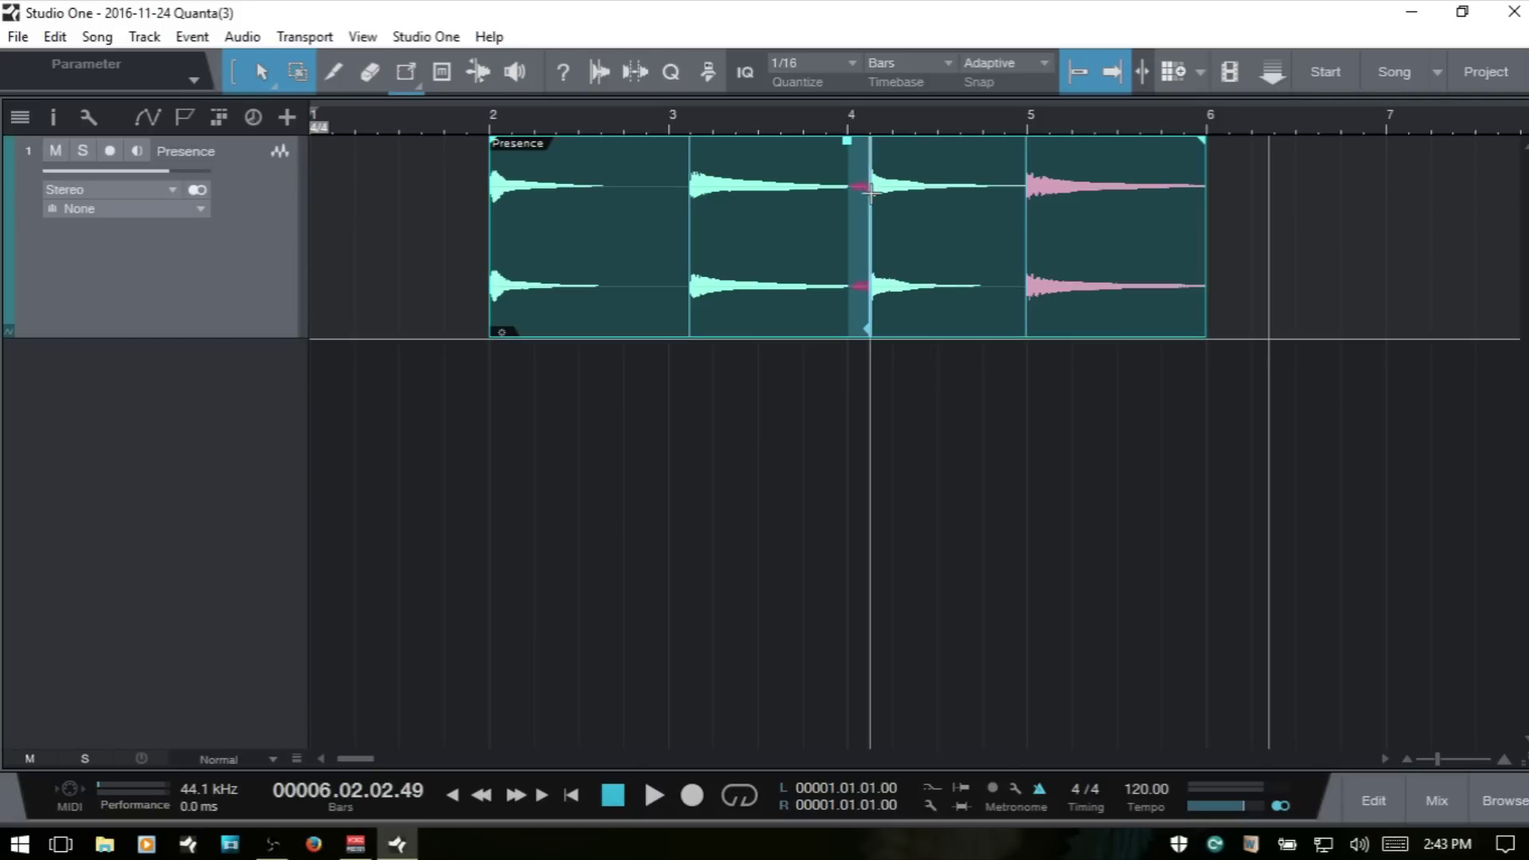
Select the Presence event and quantize it to a 1/2 note grid
{"action": "left_click", "coordinate": [873, 293]}
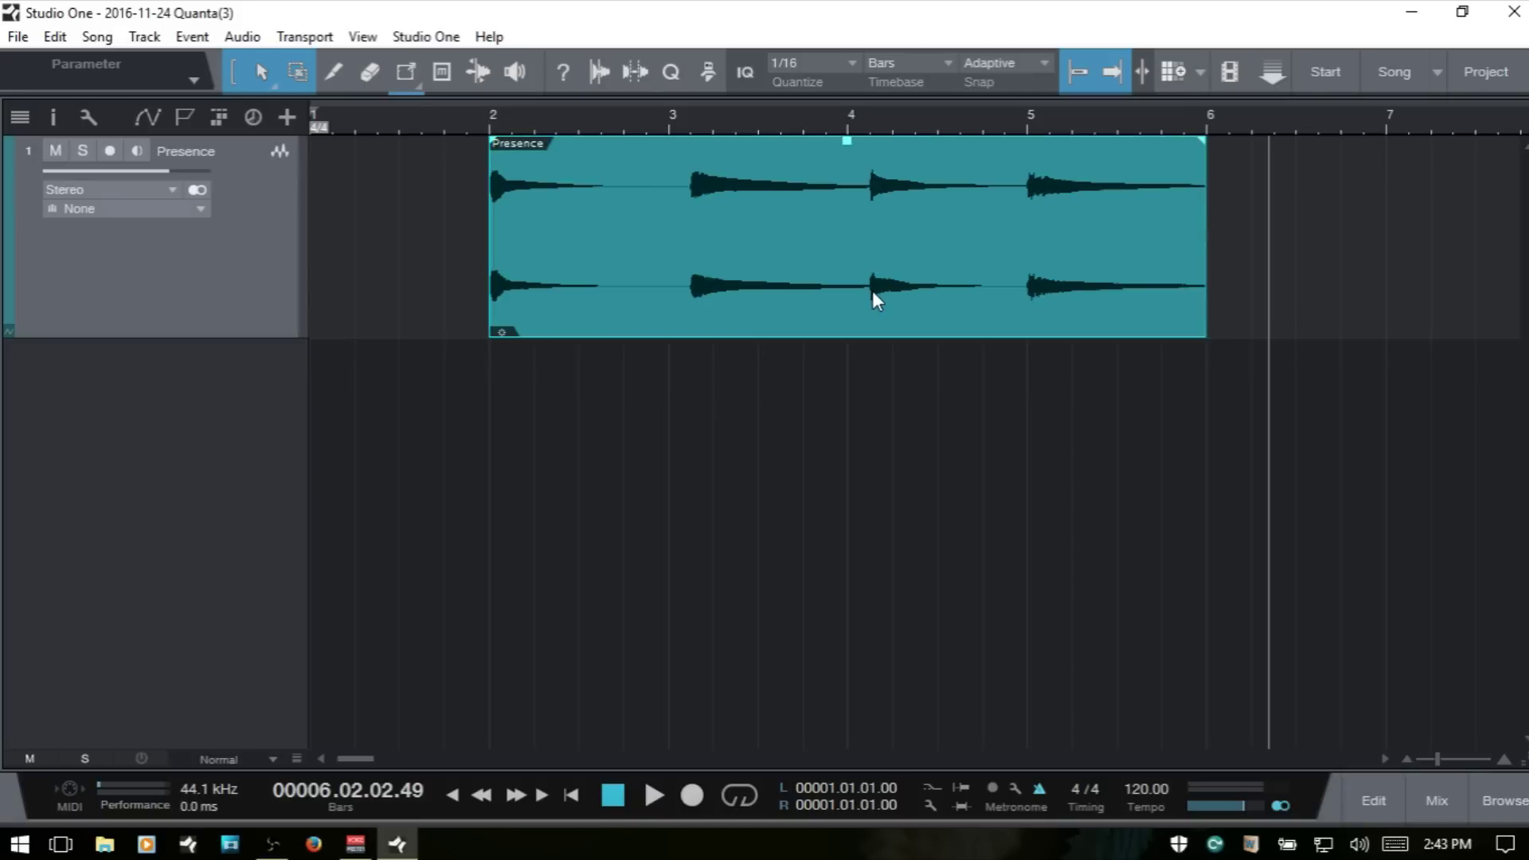
{"action": "left_click", "coordinate": [845, 64]}
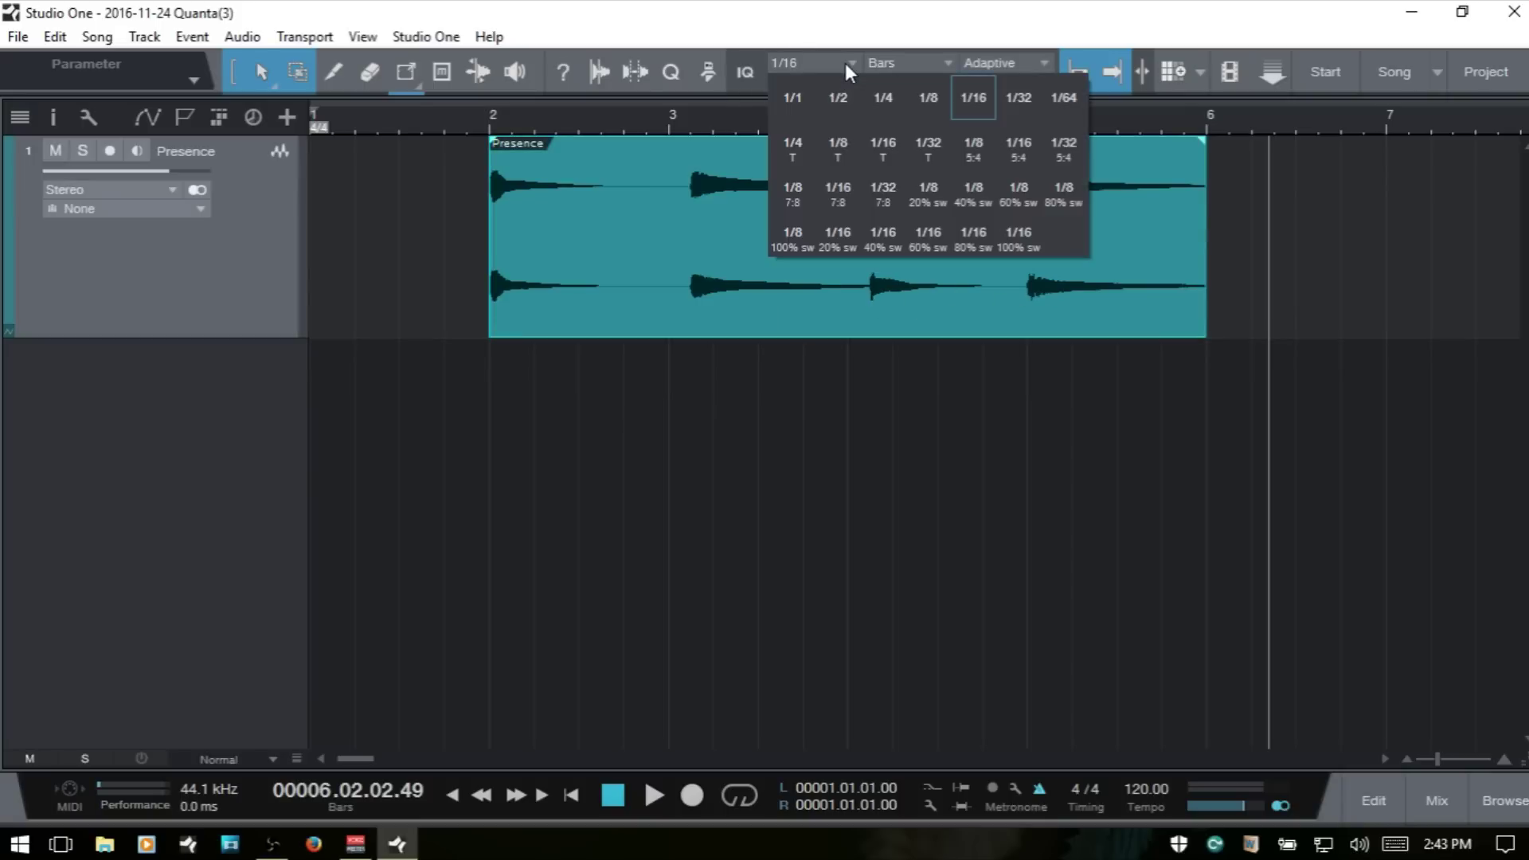
{"action": "left_click", "coordinate": [843, 86]}
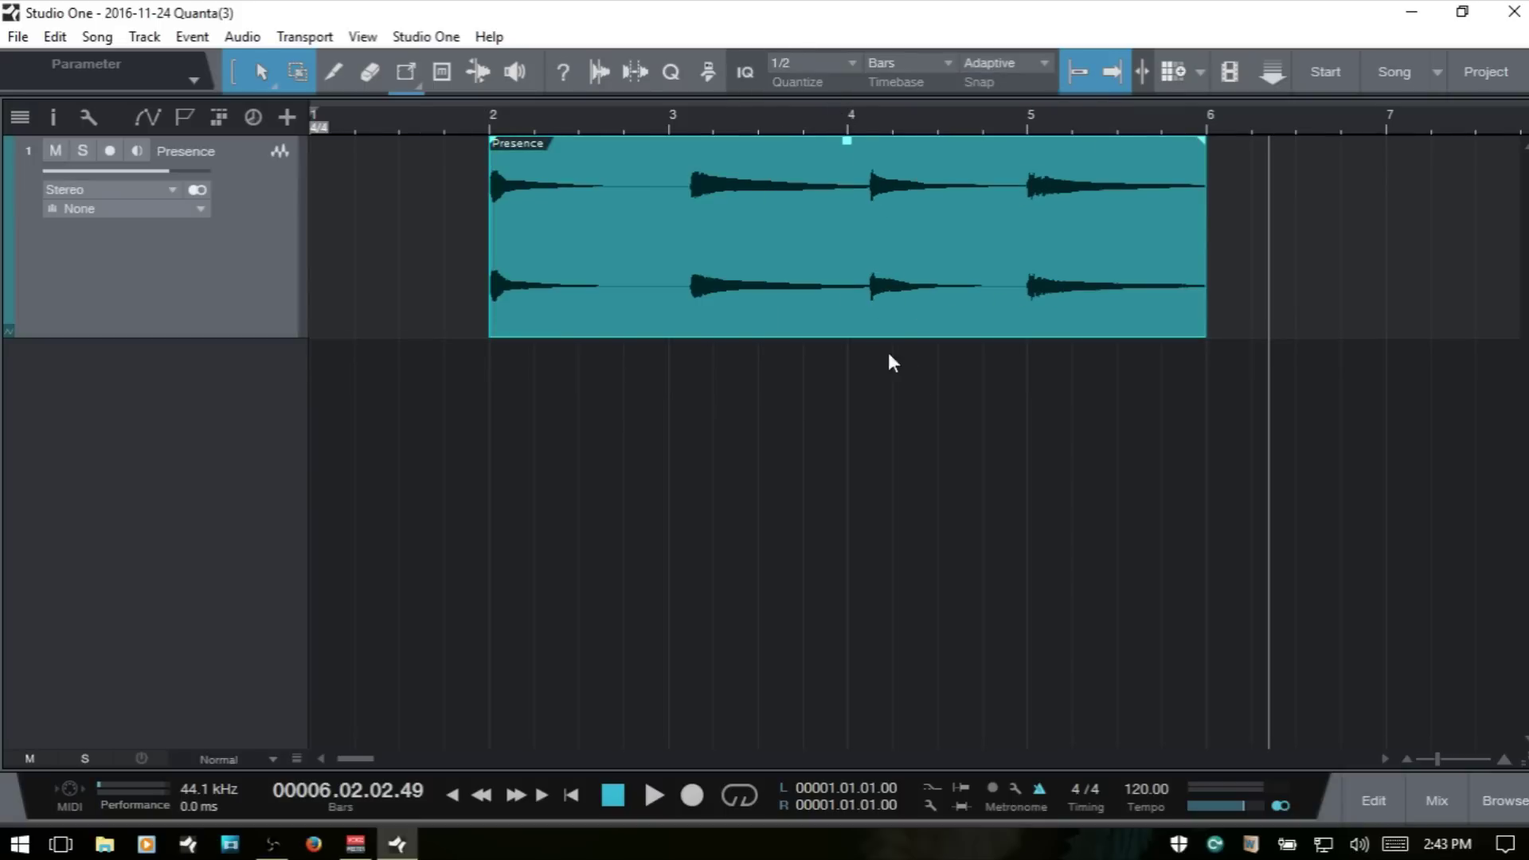
{"action": "key", "text": "q"}
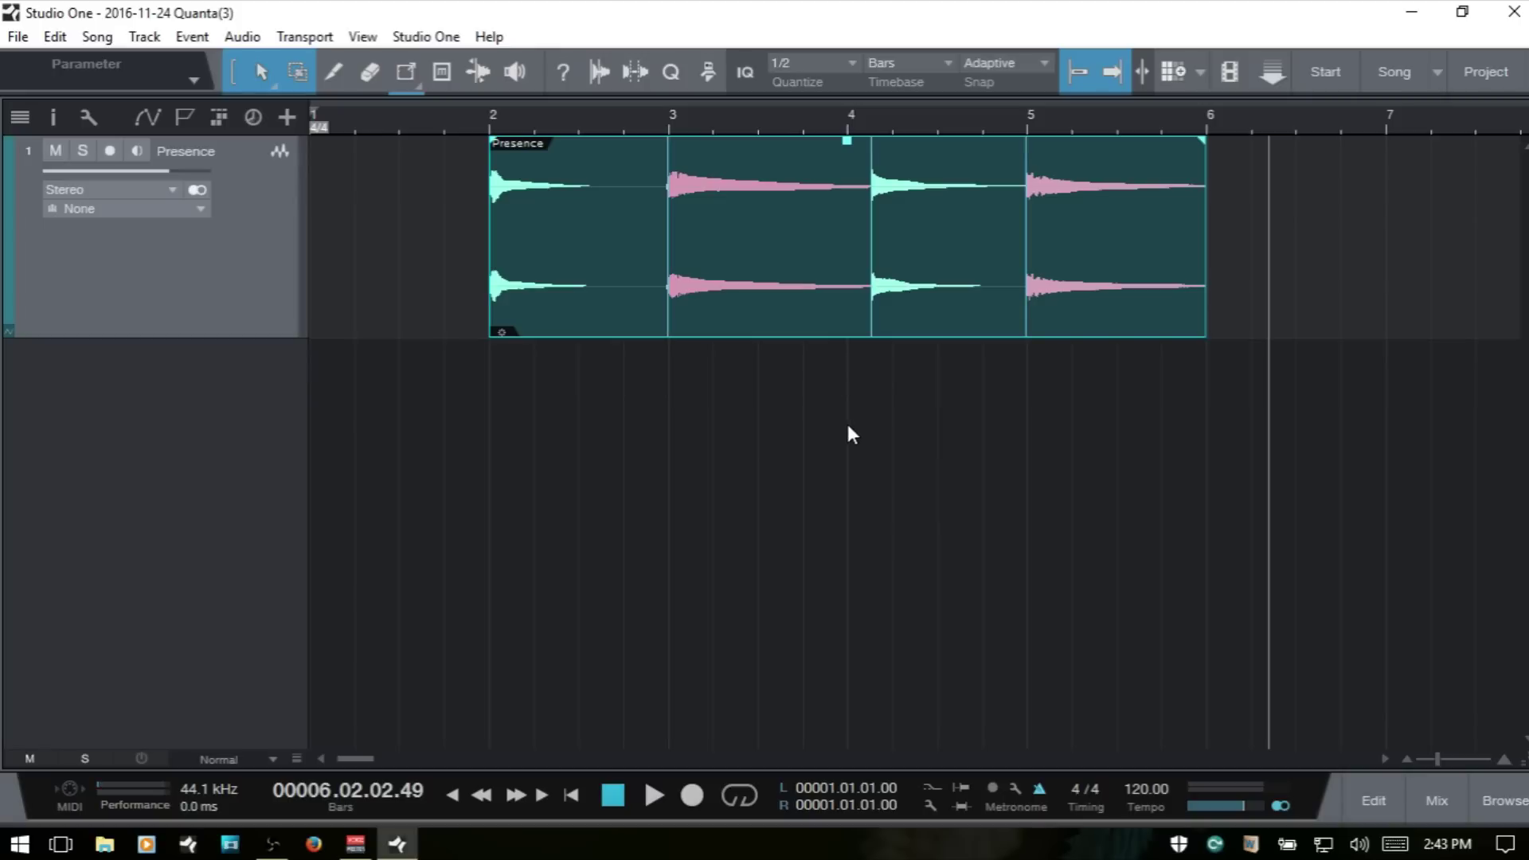
Drag the third strum's bend marker onto bar 4, then play back from just before bar 2
{"action": "key", "text": "3"}
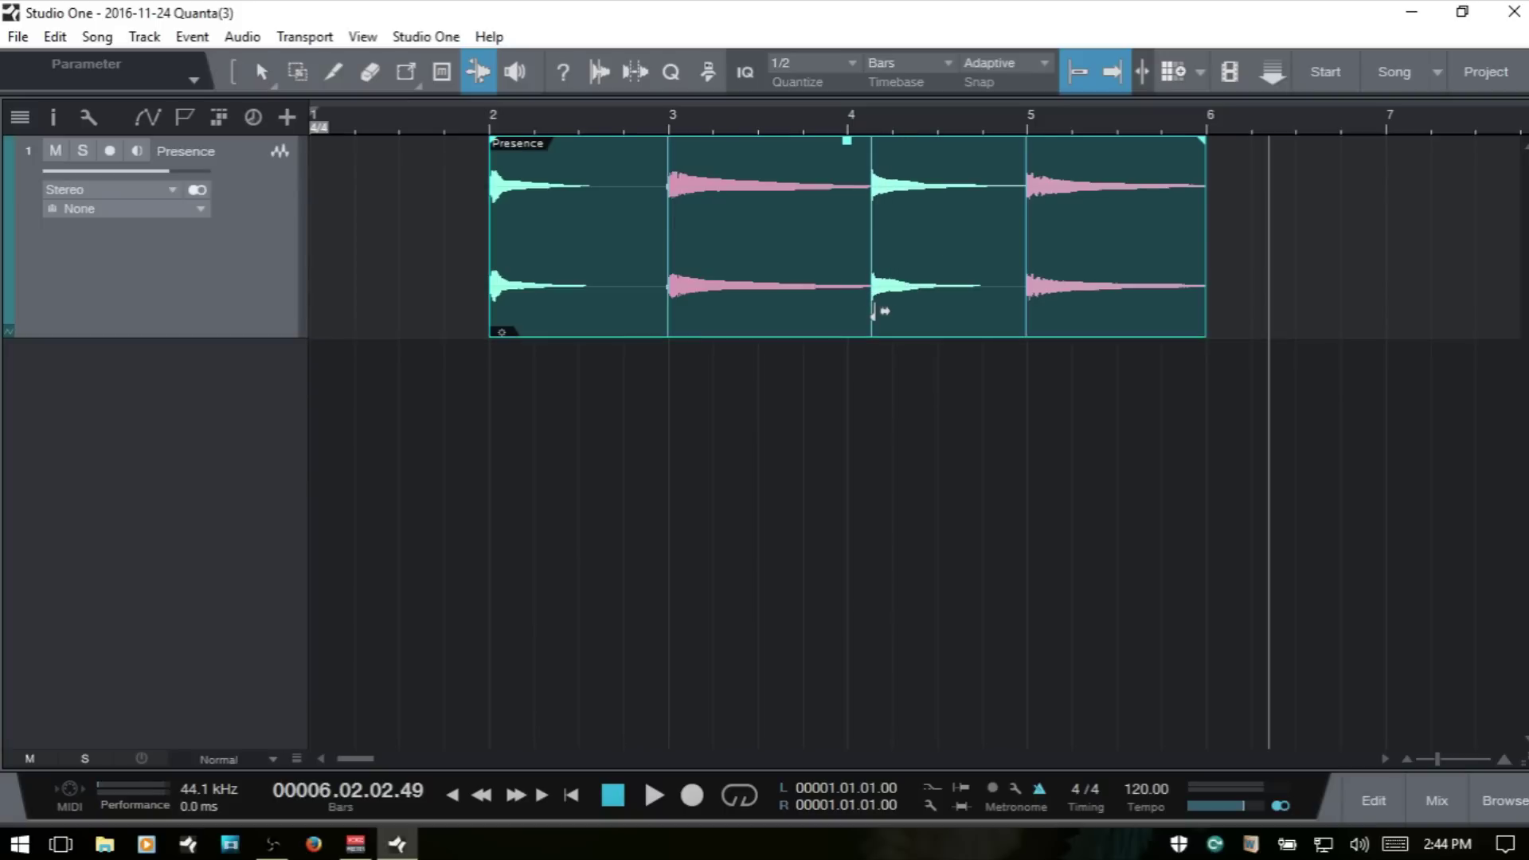
{"action": "left_click_drag", "start_coordinate": [874, 311], "coordinate": [856, 309]}
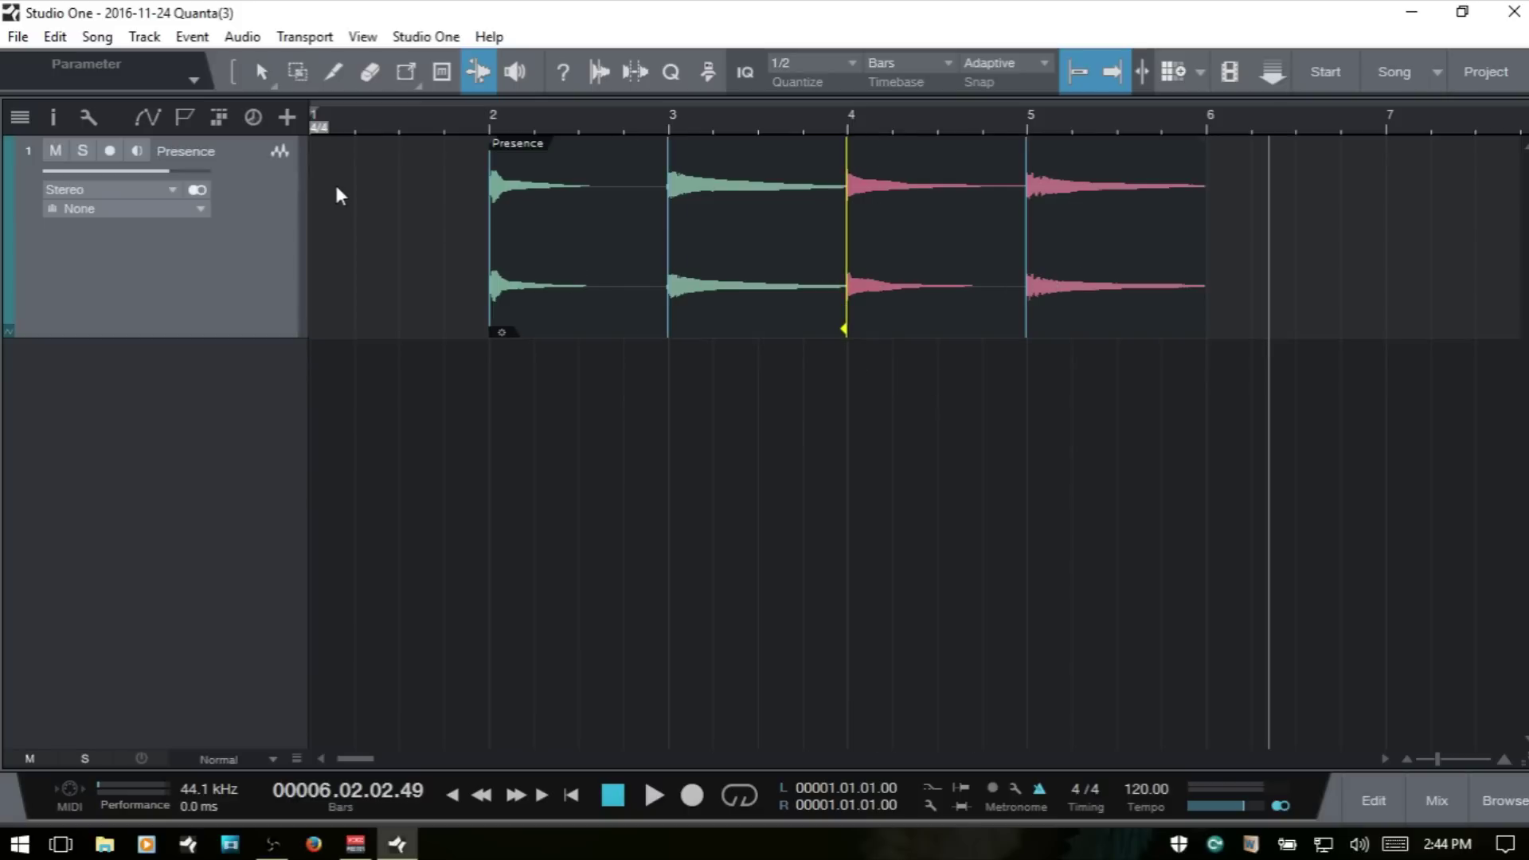
{"action": "left_click", "coordinate": [434, 117]}
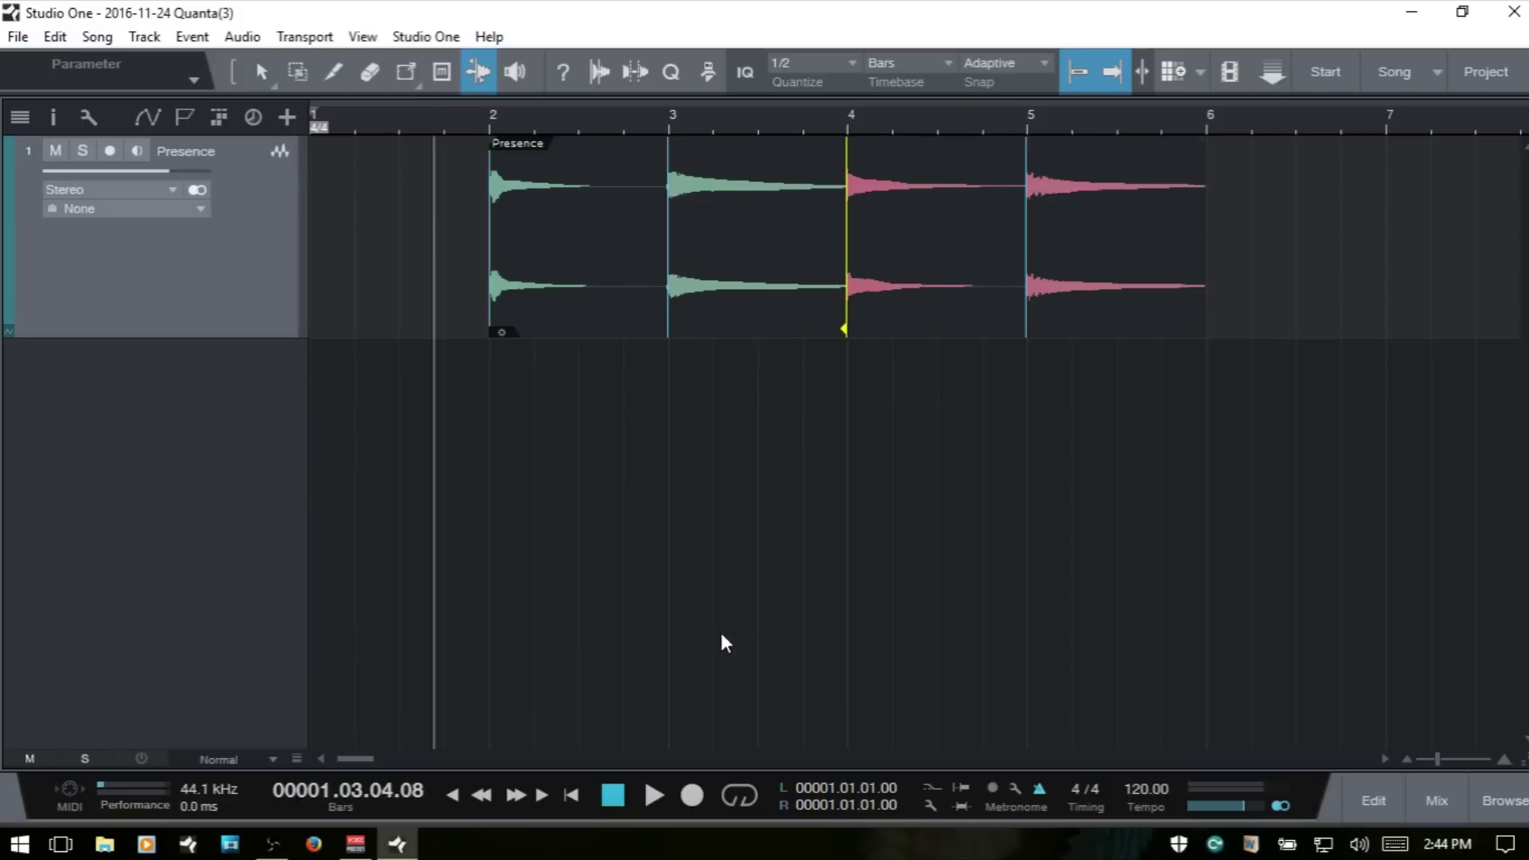
{"action": "key", "text": "space"}
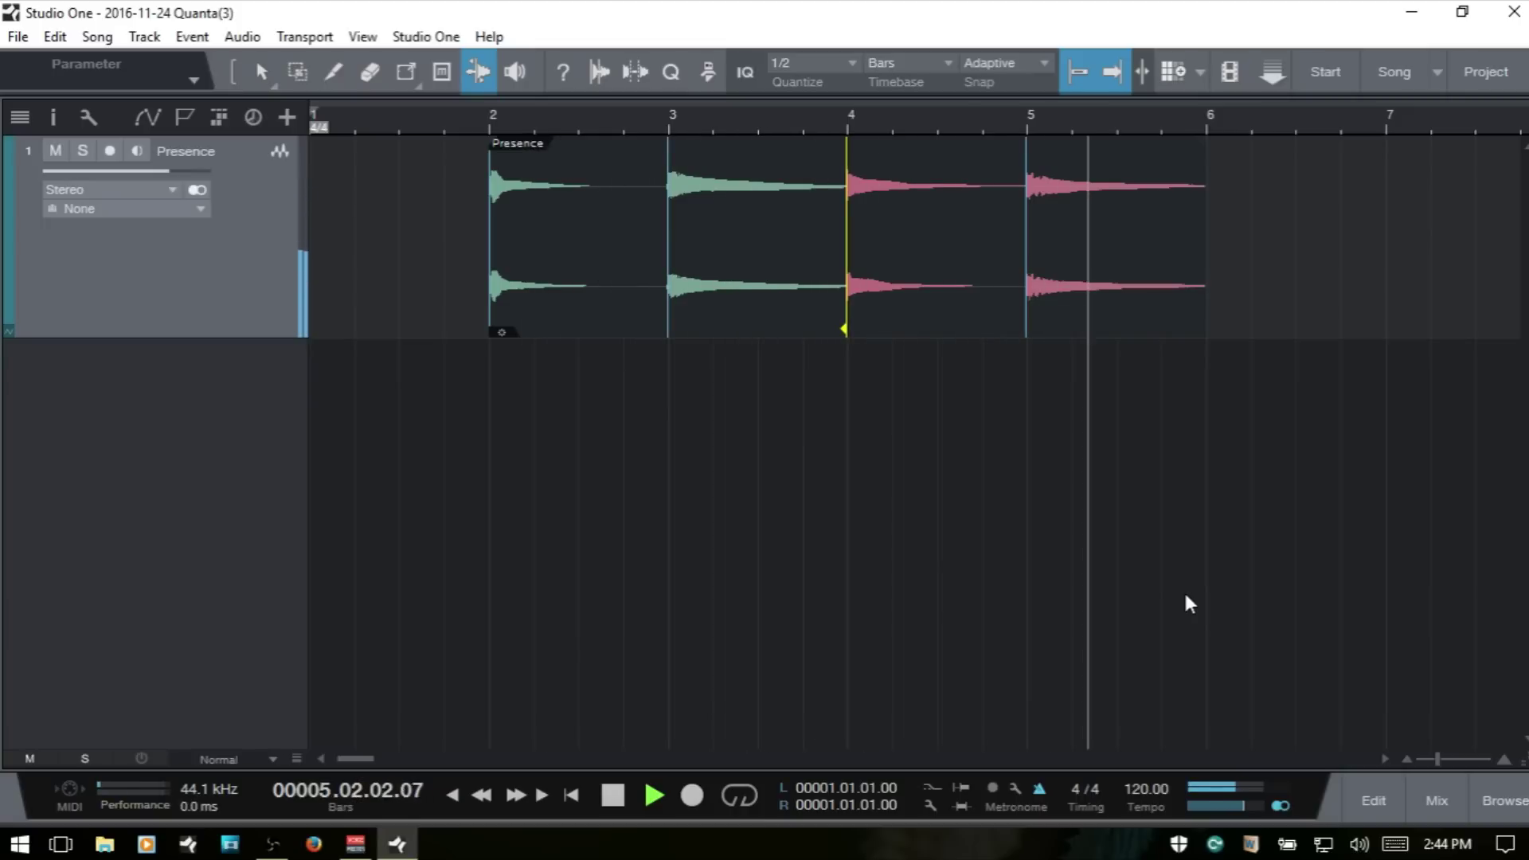
{"action": "key", "text": "space"}
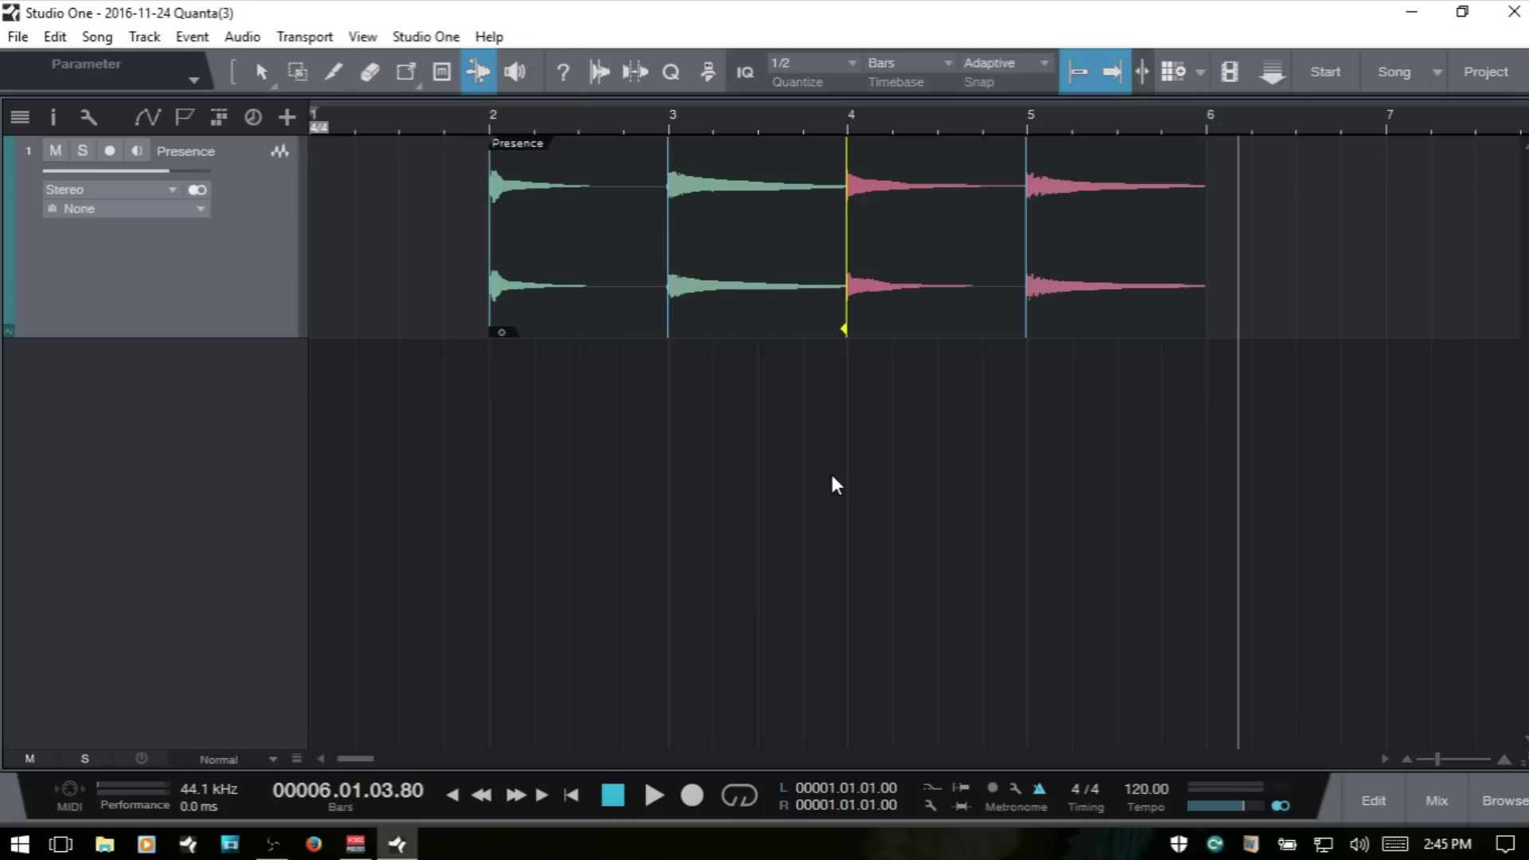
Check the bend markers at bars 5, 3 and 2, nudge bar 3 earlier, then undo the bend edits
{"action": "left_click", "coordinate": [1029, 317]}
{"action": "left_click", "coordinate": [672, 312]}
{"action": "left_click", "coordinate": [491, 298]}
{"action": "left_click", "coordinate": [673, 311]}
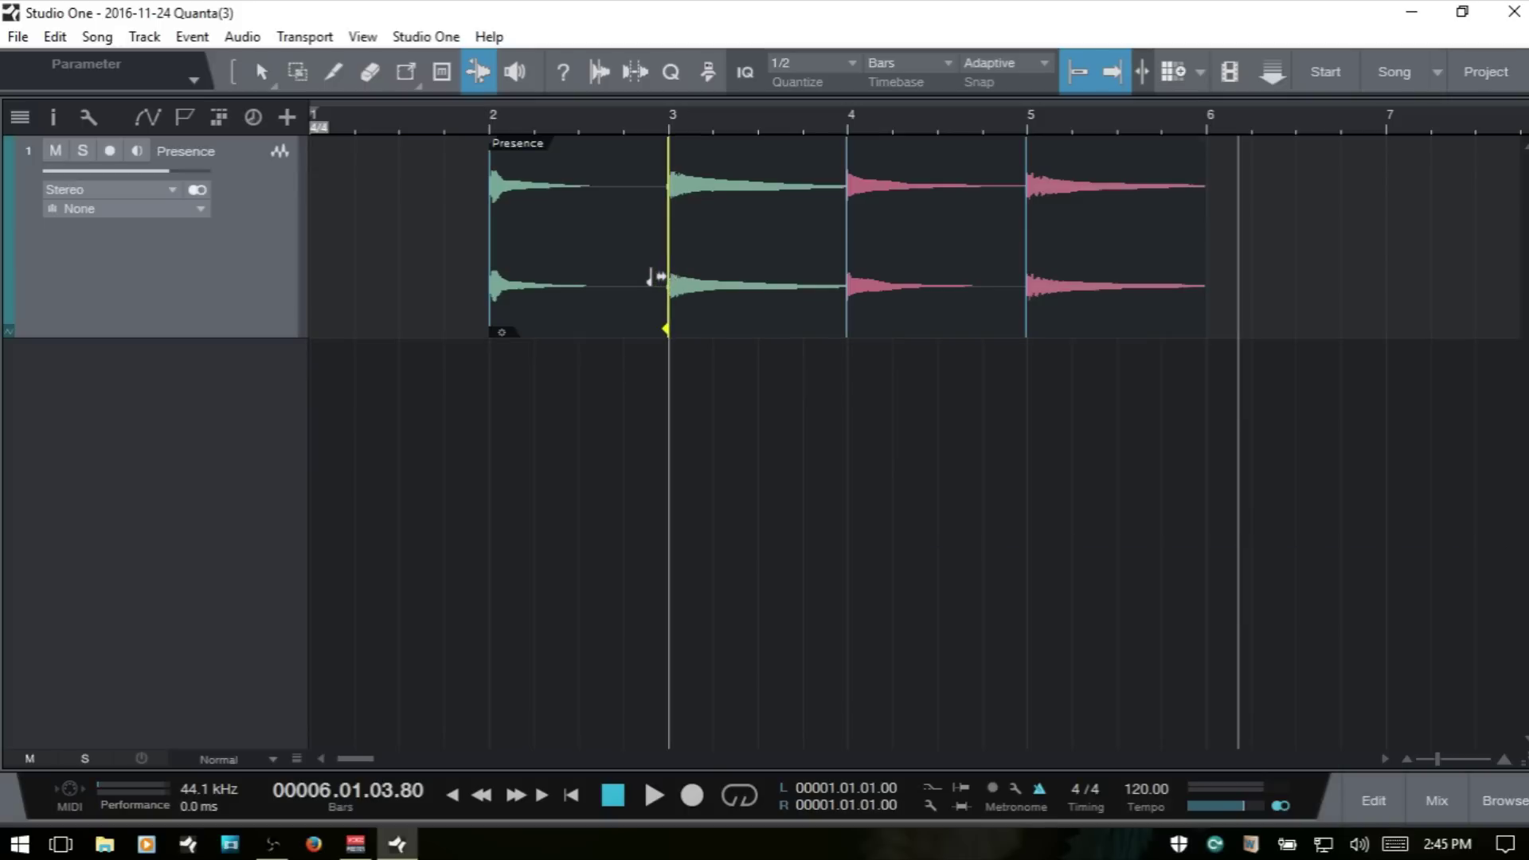
{"action": "mouse_move", "coordinate": [655, 277]}
{"action": "left_mouse_down"}
{"action": "mouse_move", "coordinate": [632, 279]}
{"action": "mouse_move", "coordinate": [649, 275]}
{"action": "left_mouse_up"}
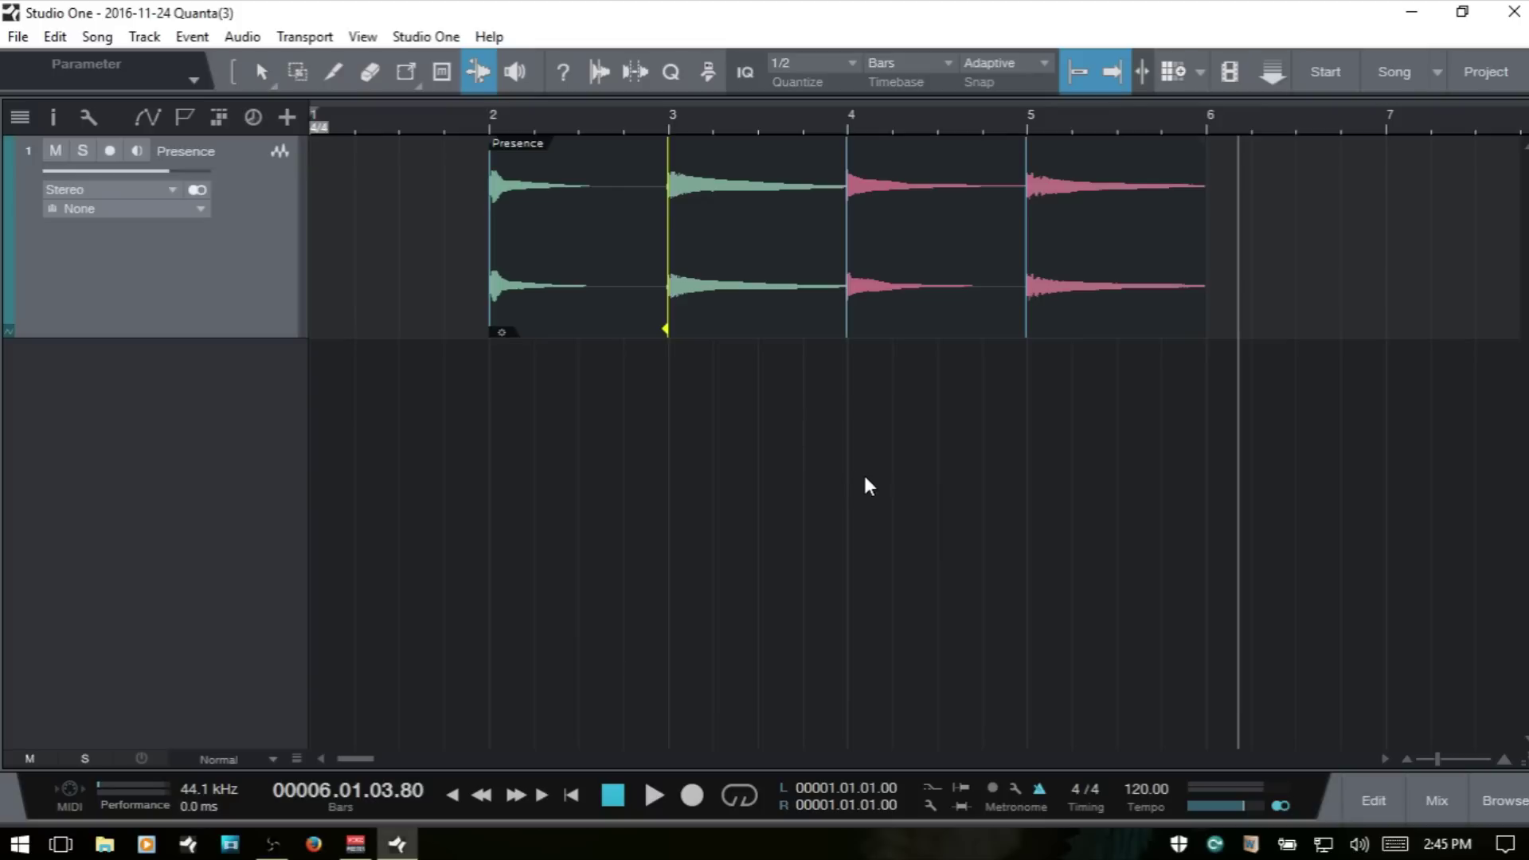
{"action": "key", "text": "ctrl+z"}
{"action": "key", "text": "ctrl+z"}
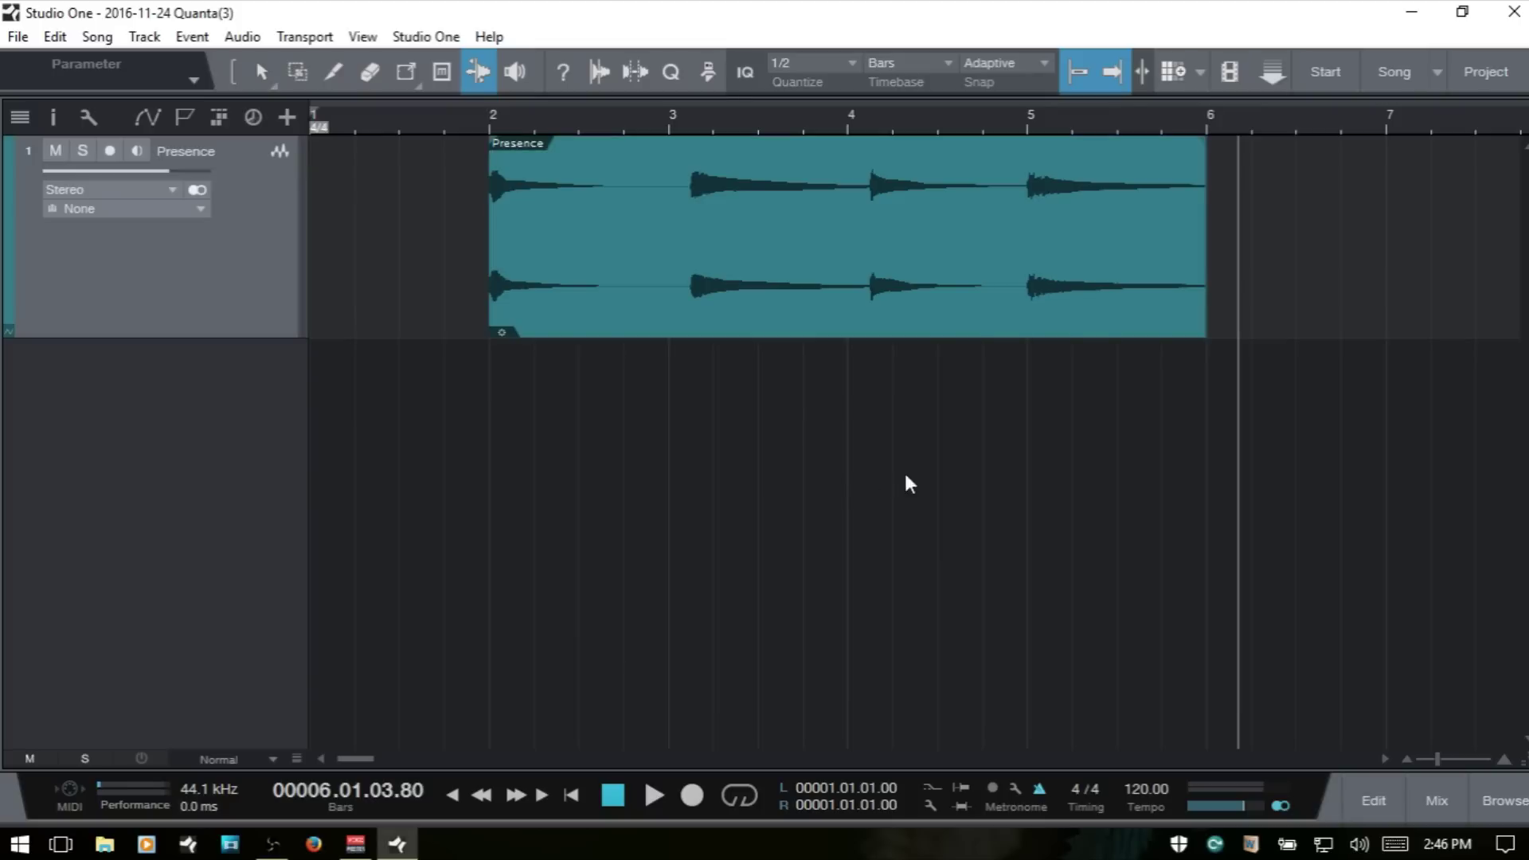
Adjust the Audio Bend quantize strength, comparing it against the 1/2 grid in the Quantize panel
{"action": "left_click", "coordinate": [597, 70]}
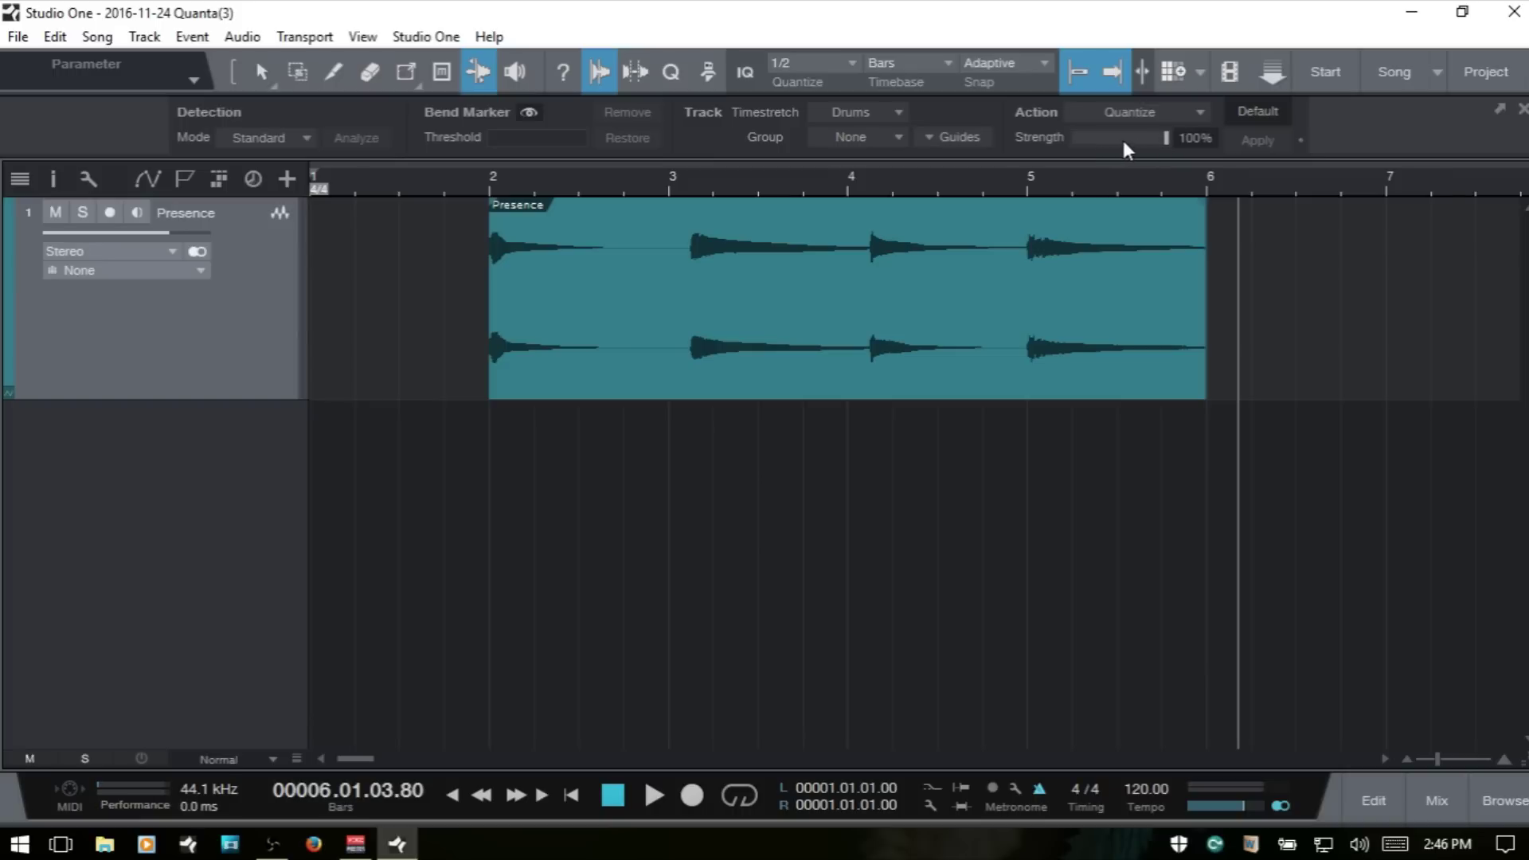
{"action": "left_click_drag", "start_coordinate": [1134, 139], "coordinate": [1117, 136]}
{"action": "left_click", "coordinate": [671, 72]}
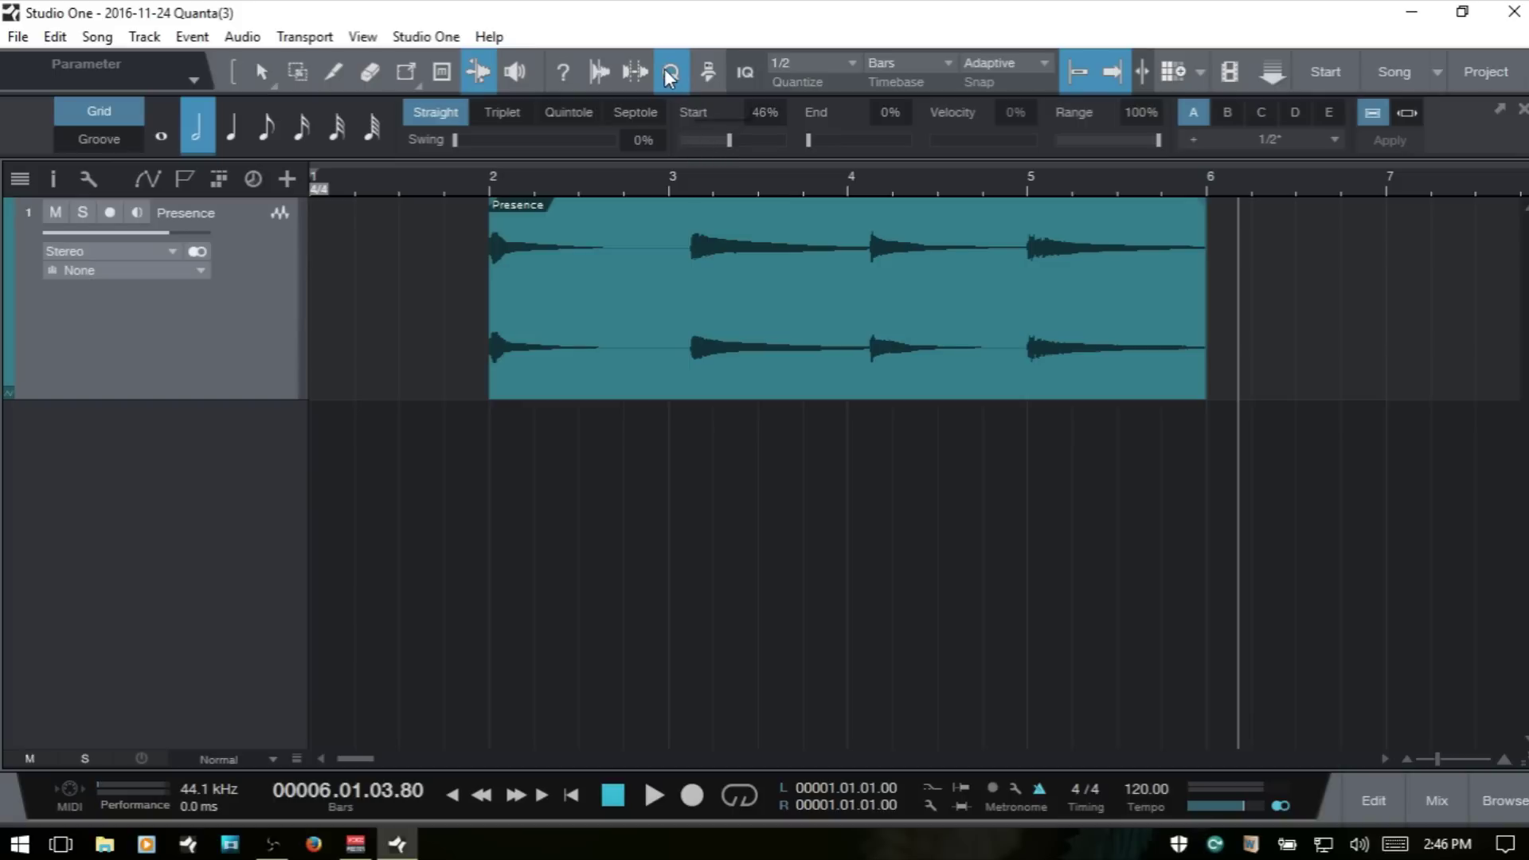
{"action": "left_click", "coordinate": [597, 72]}
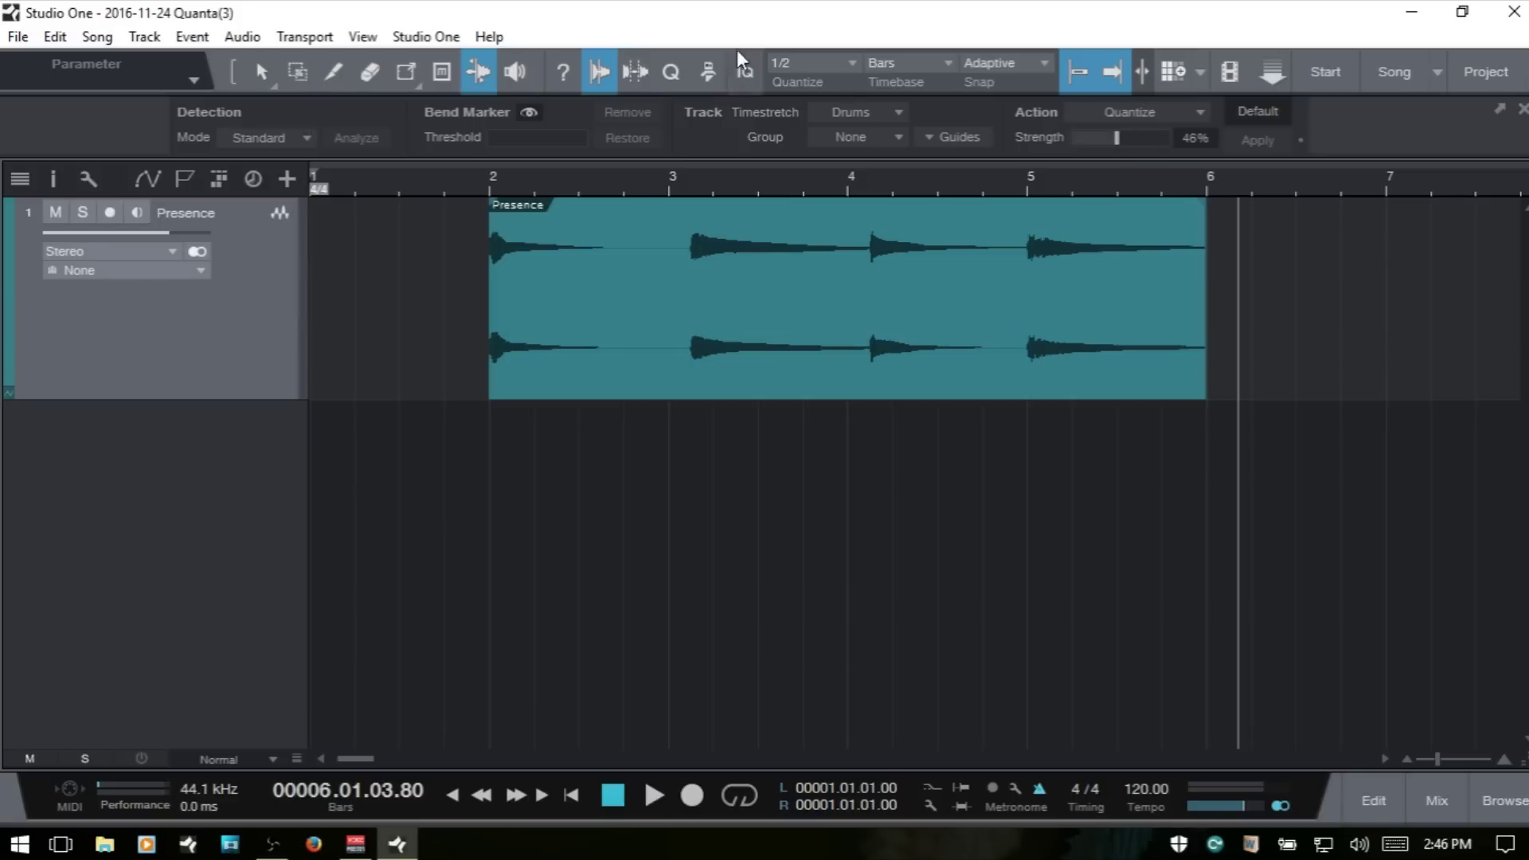
{"action": "left_click", "coordinate": [675, 71]}
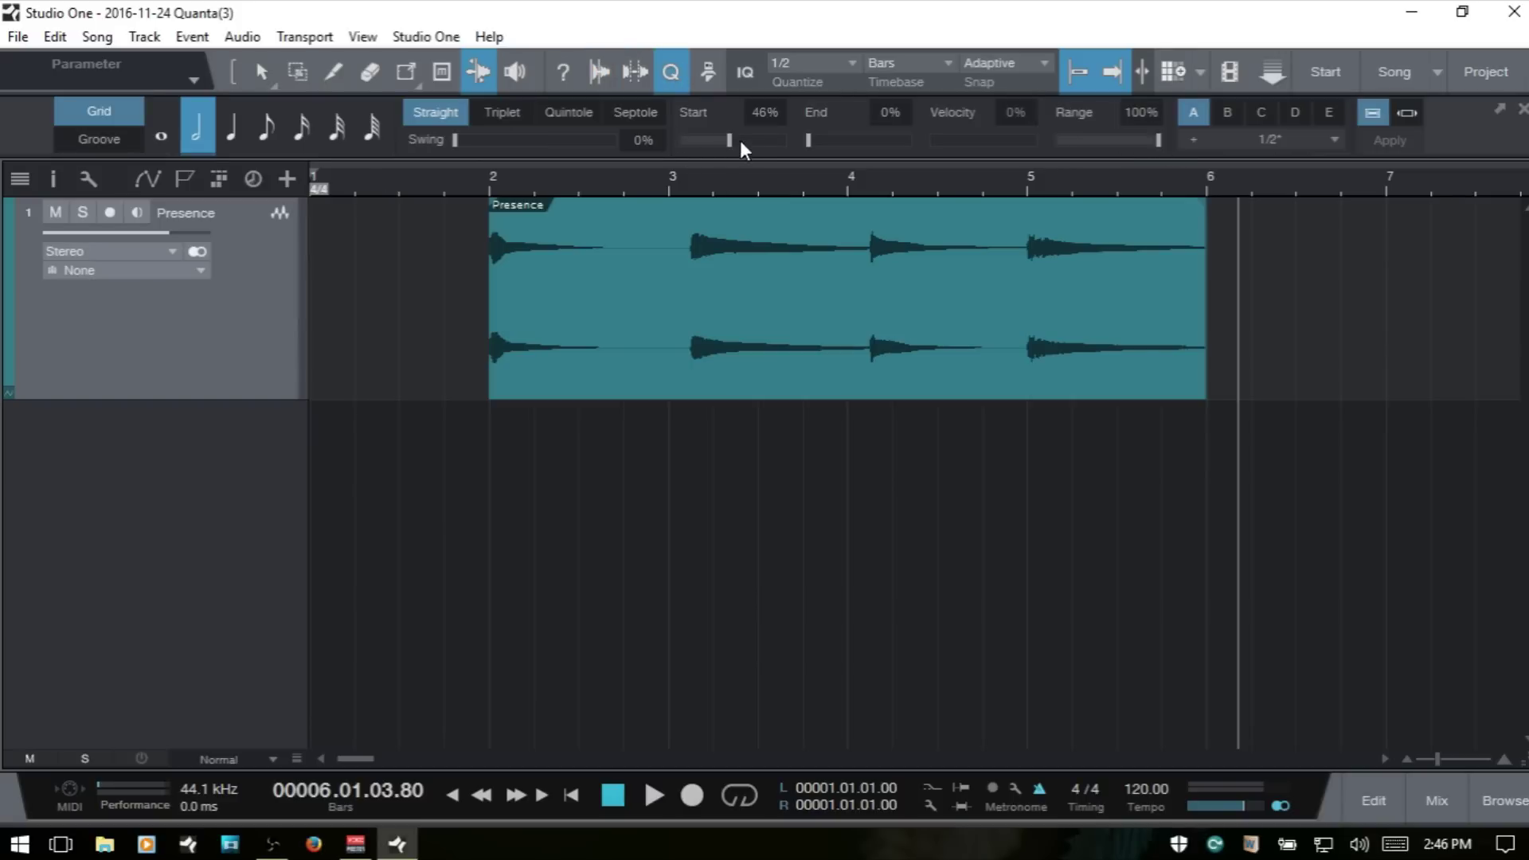
{"action": "left_click", "coordinate": [600, 72]}
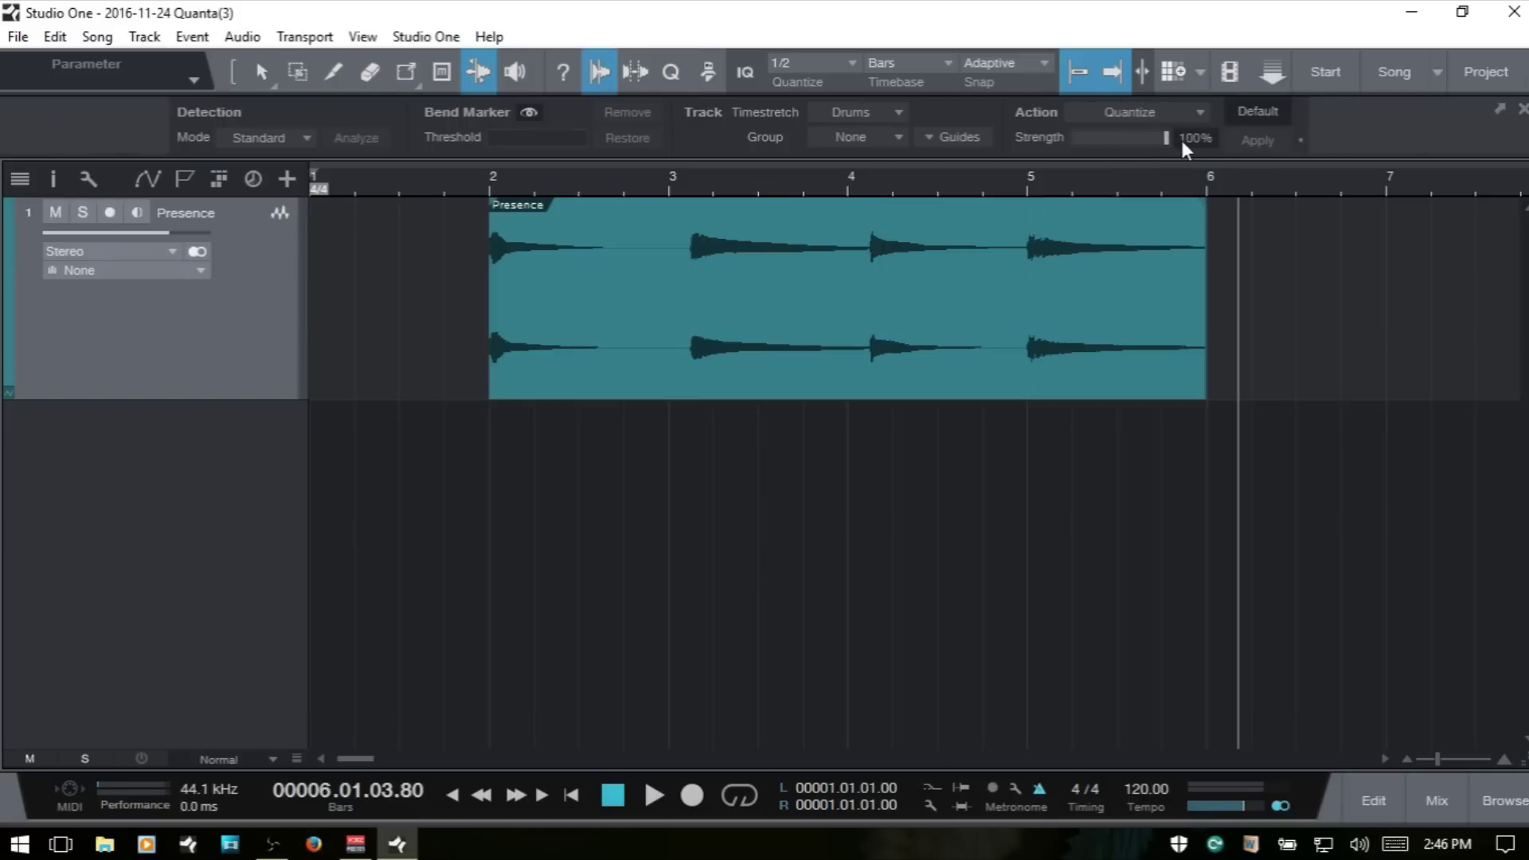
{"action": "left_click", "coordinate": [671, 71]}
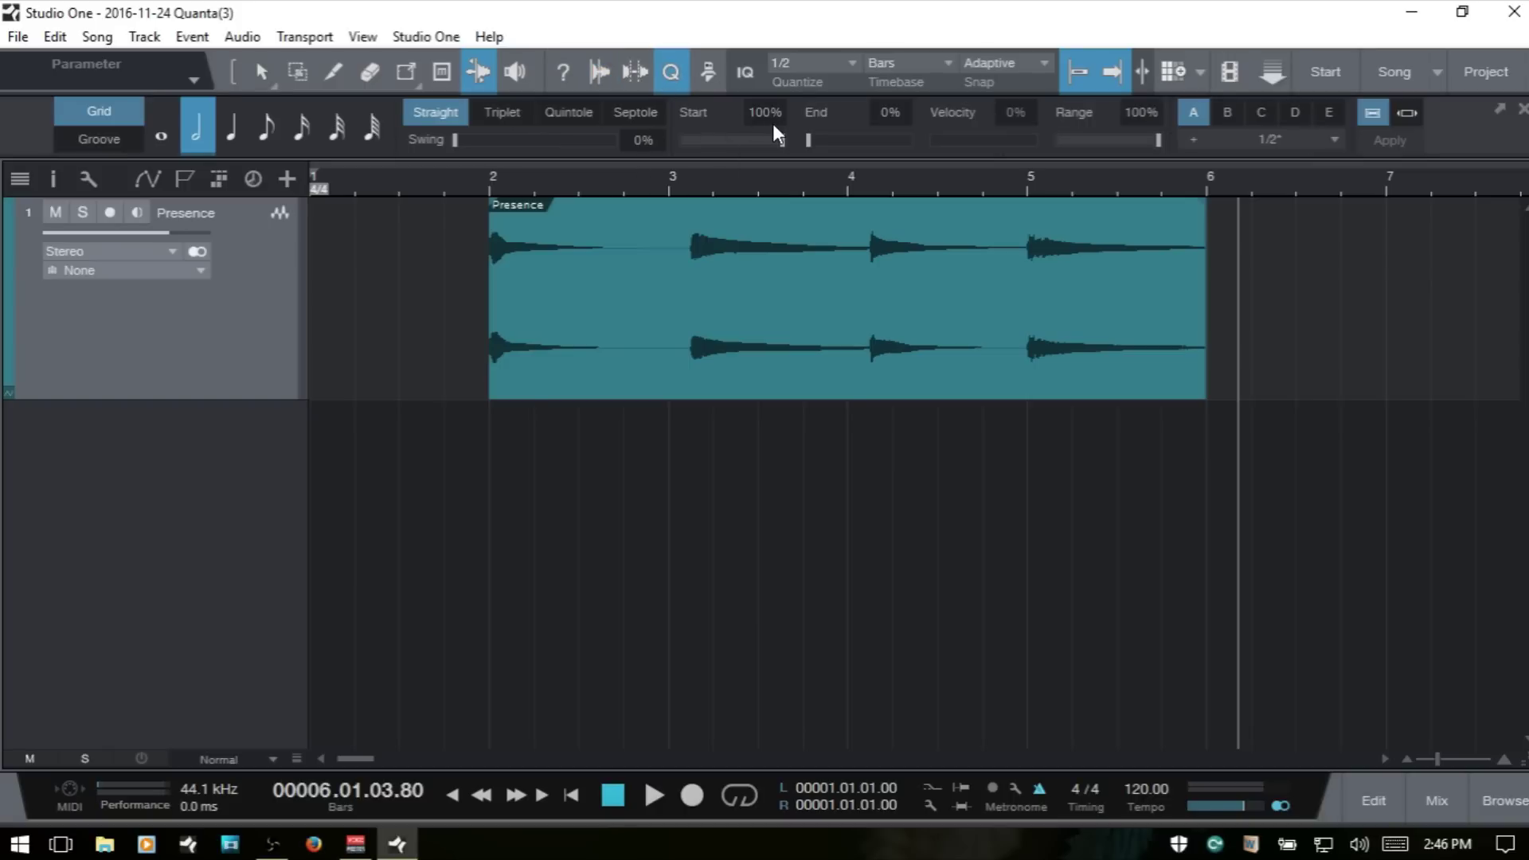
{"action": "left_click", "coordinate": [599, 70]}
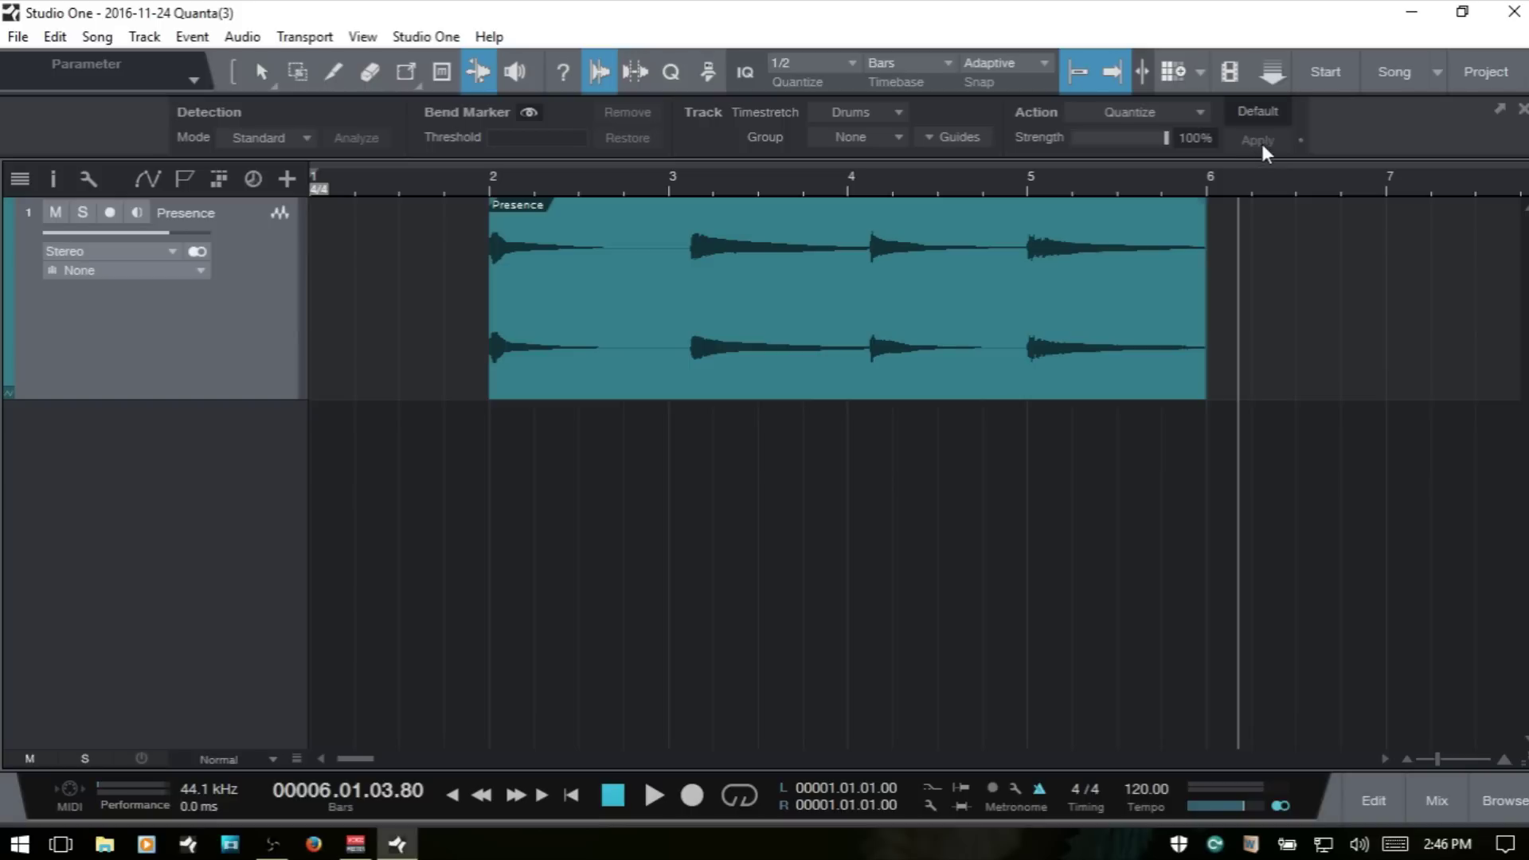
Select the Presence event and apply 100% Audio Bend quantize, snapping strums to bars 2, 3 and 5
{"action": "key", "text": "1"}
{"action": "left_click", "coordinate": [935, 368]}
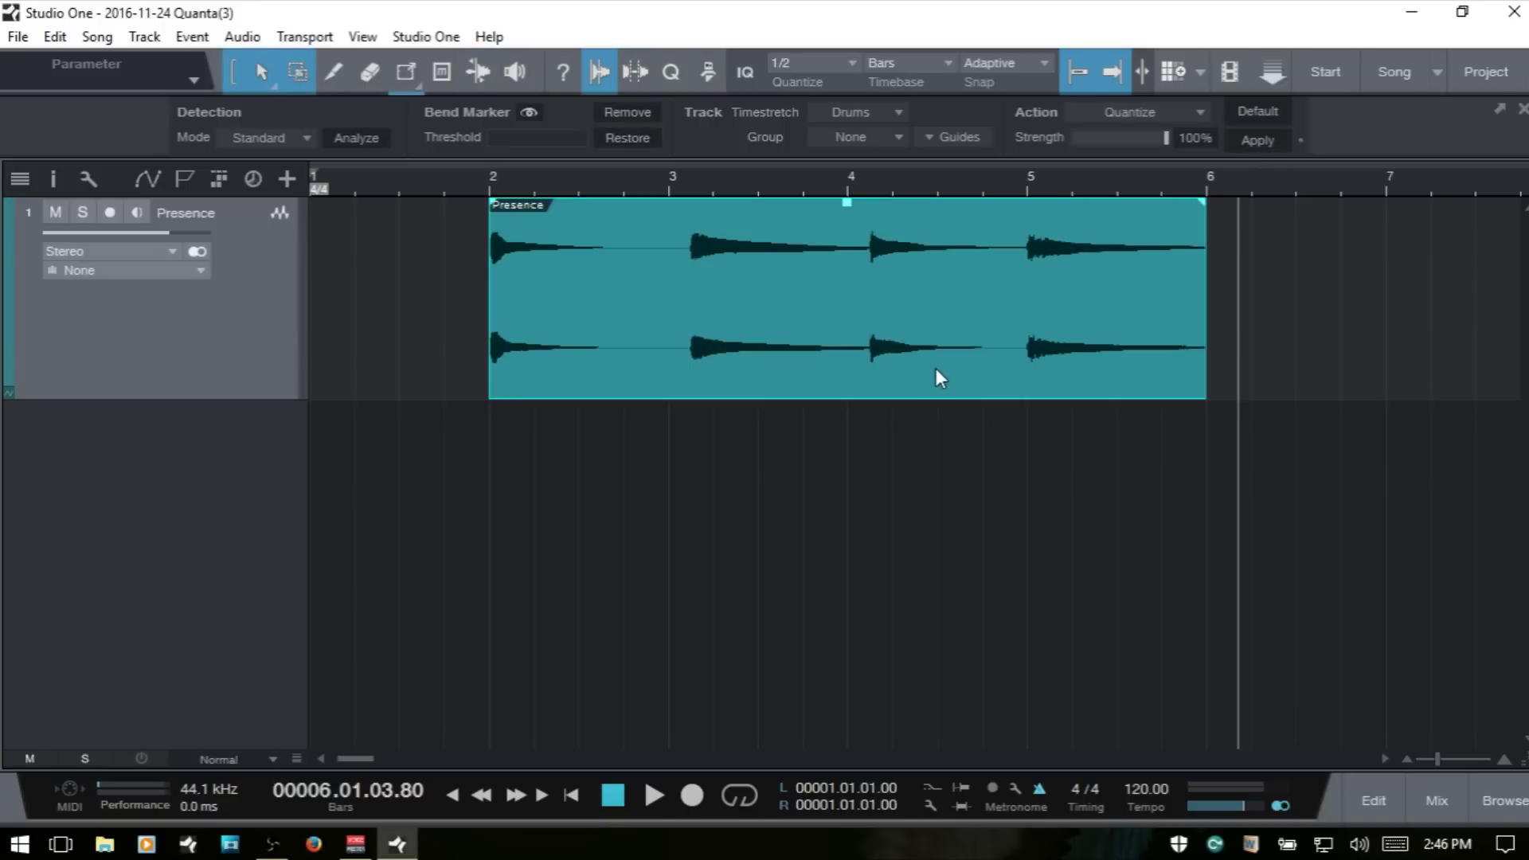
{"action": "left_click", "coordinate": [1261, 141]}
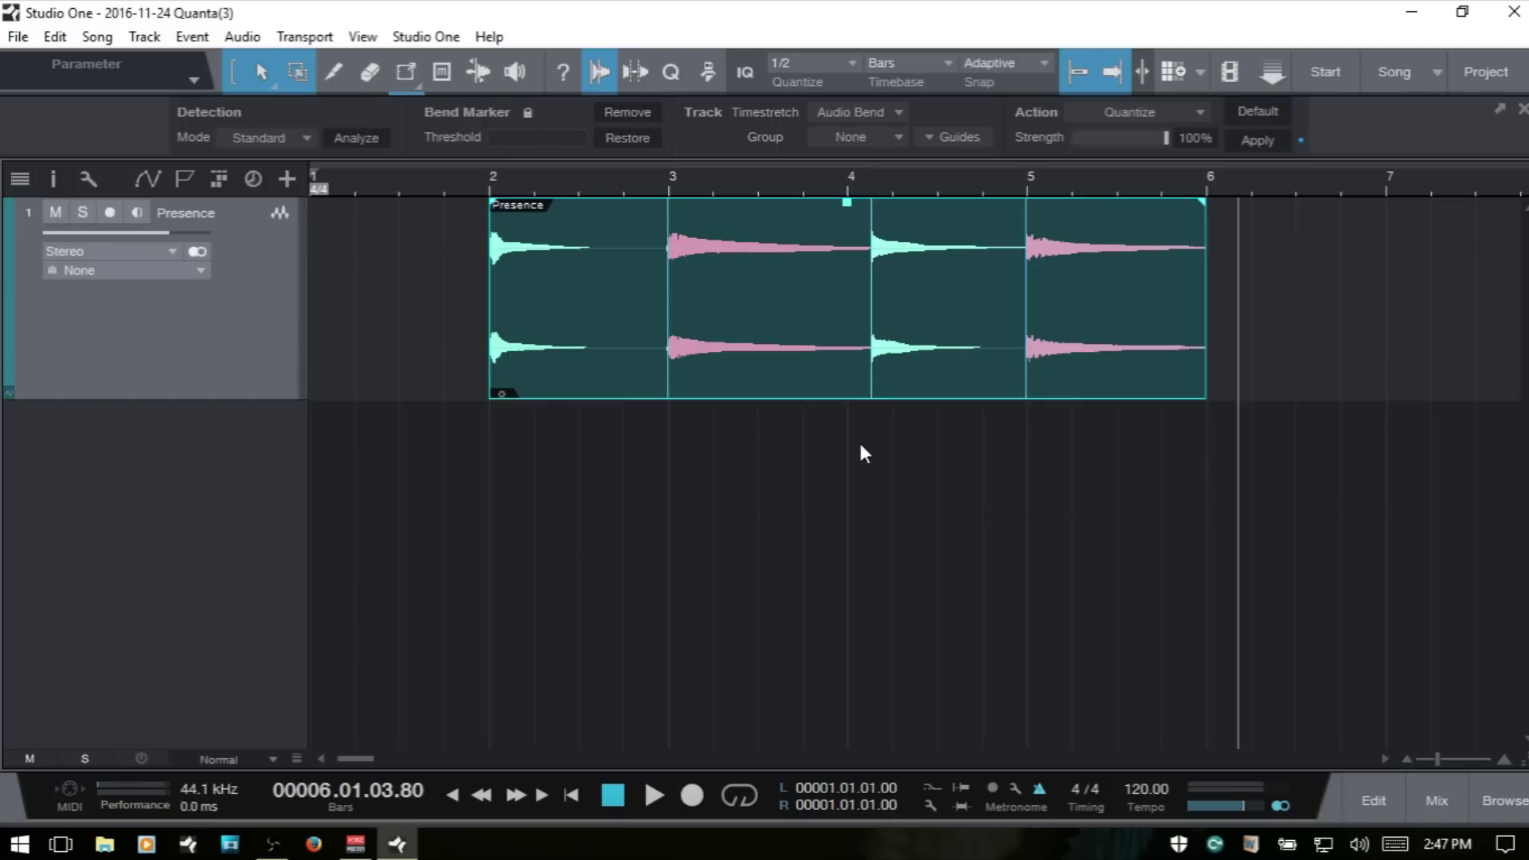
{"action": "key", "text": "7"}
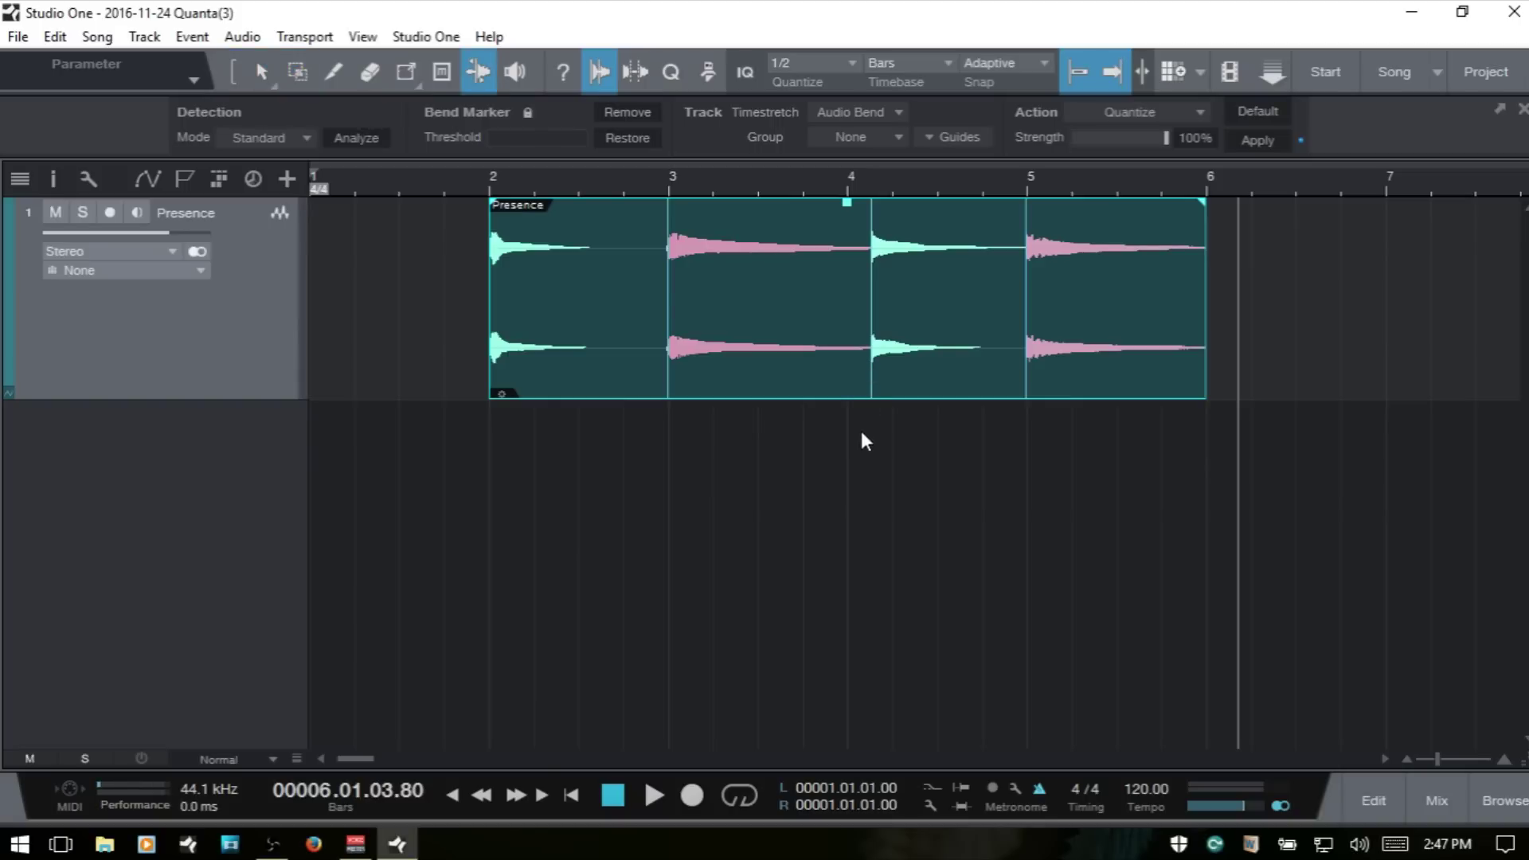
Drag the bend marker near bar 4 to sit exactly on bar 4, then zoom into bar 3
{"action": "left_click", "coordinate": [871, 364]}
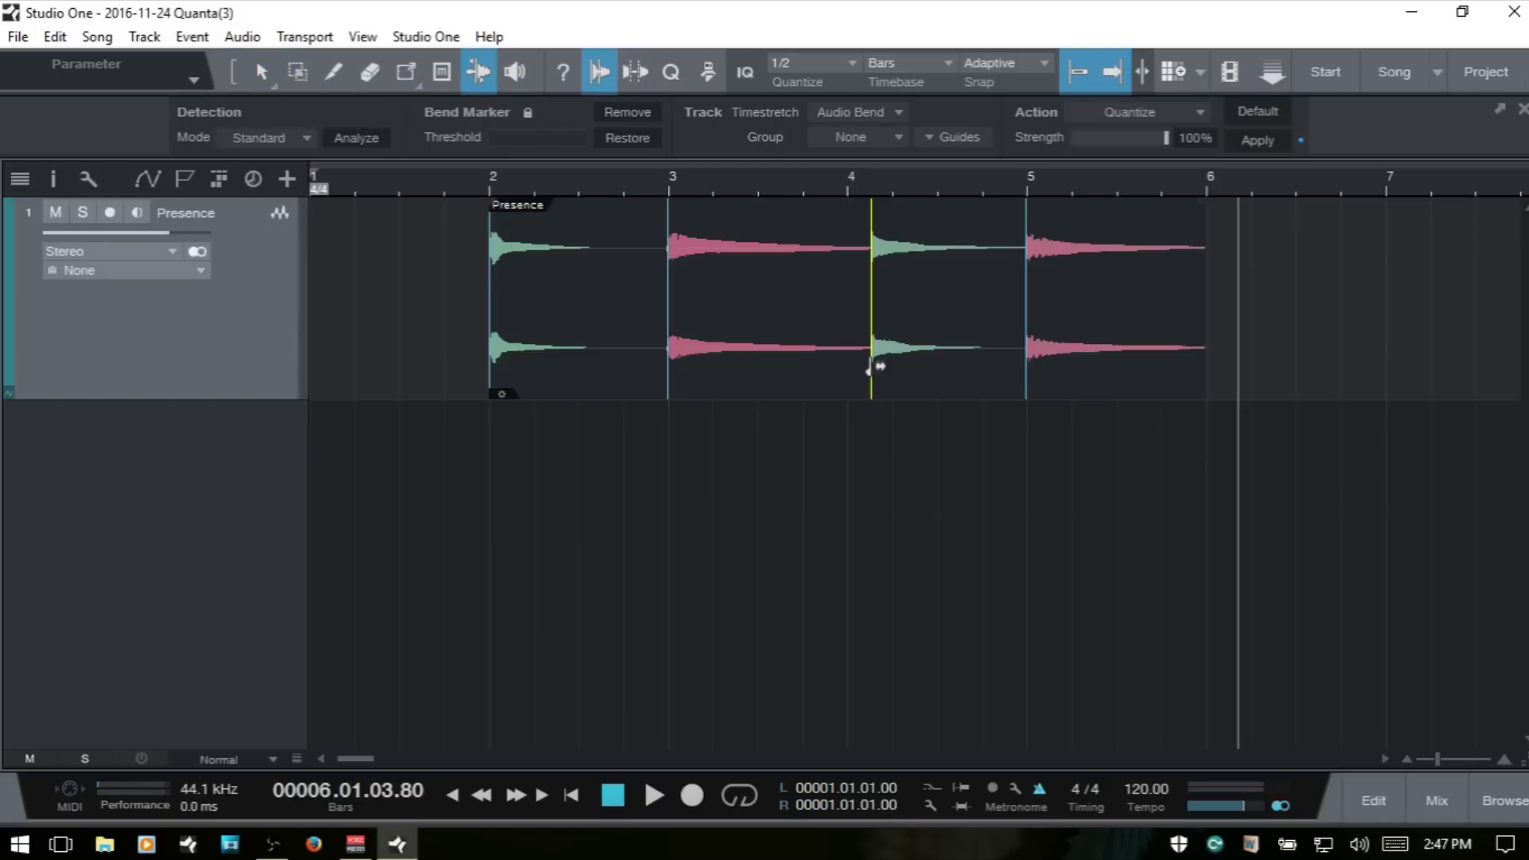
{"action": "left_click_drag", "start_coordinate": [870, 366], "coordinate": [846, 366]}
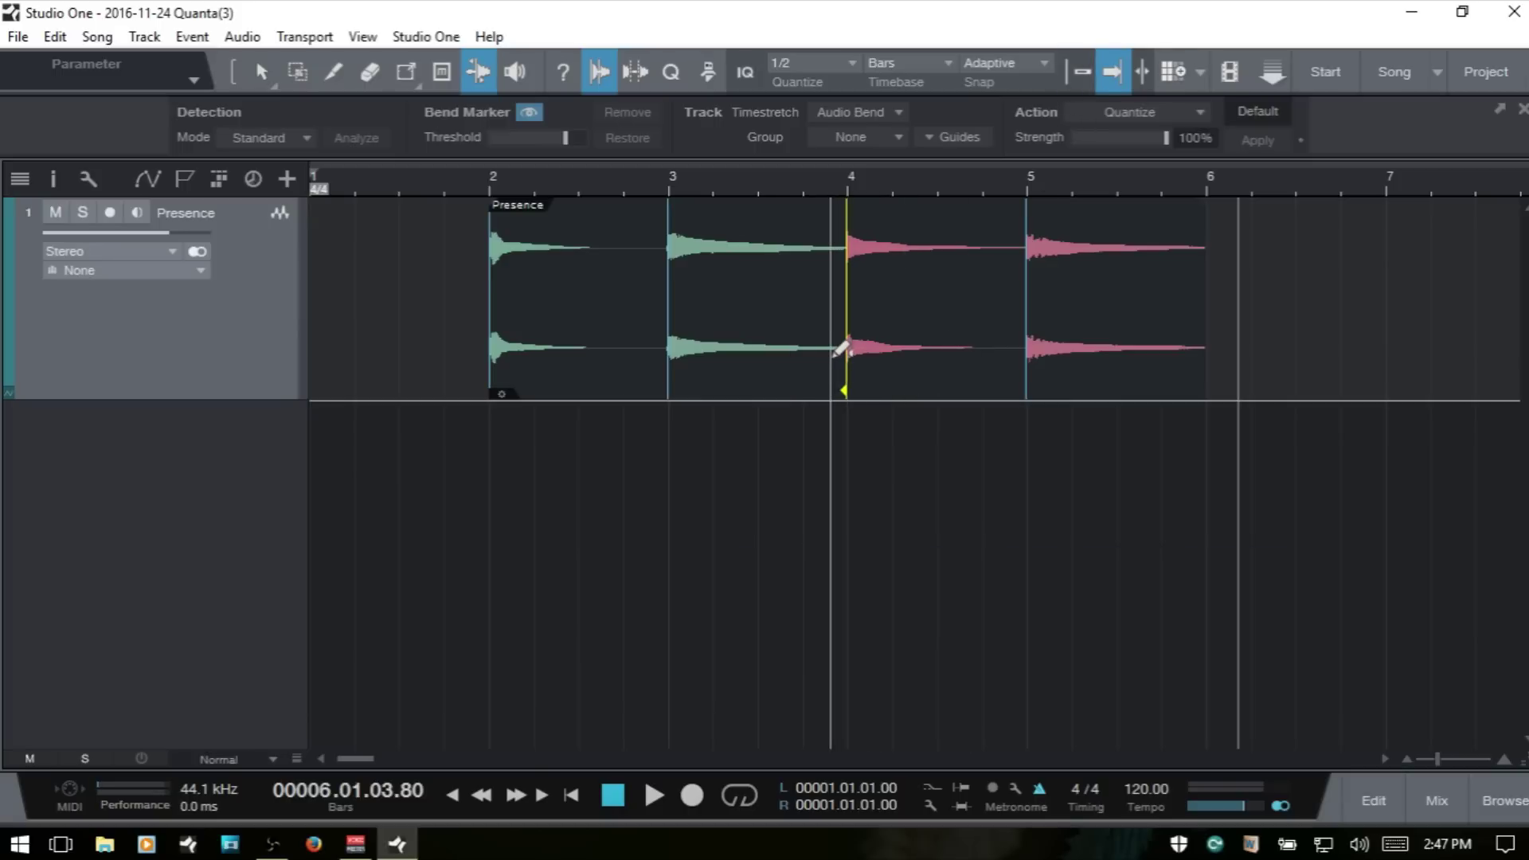
{"action": "left_click_drag", "start_coordinate": [846, 364], "coordinate": [852, 365]}
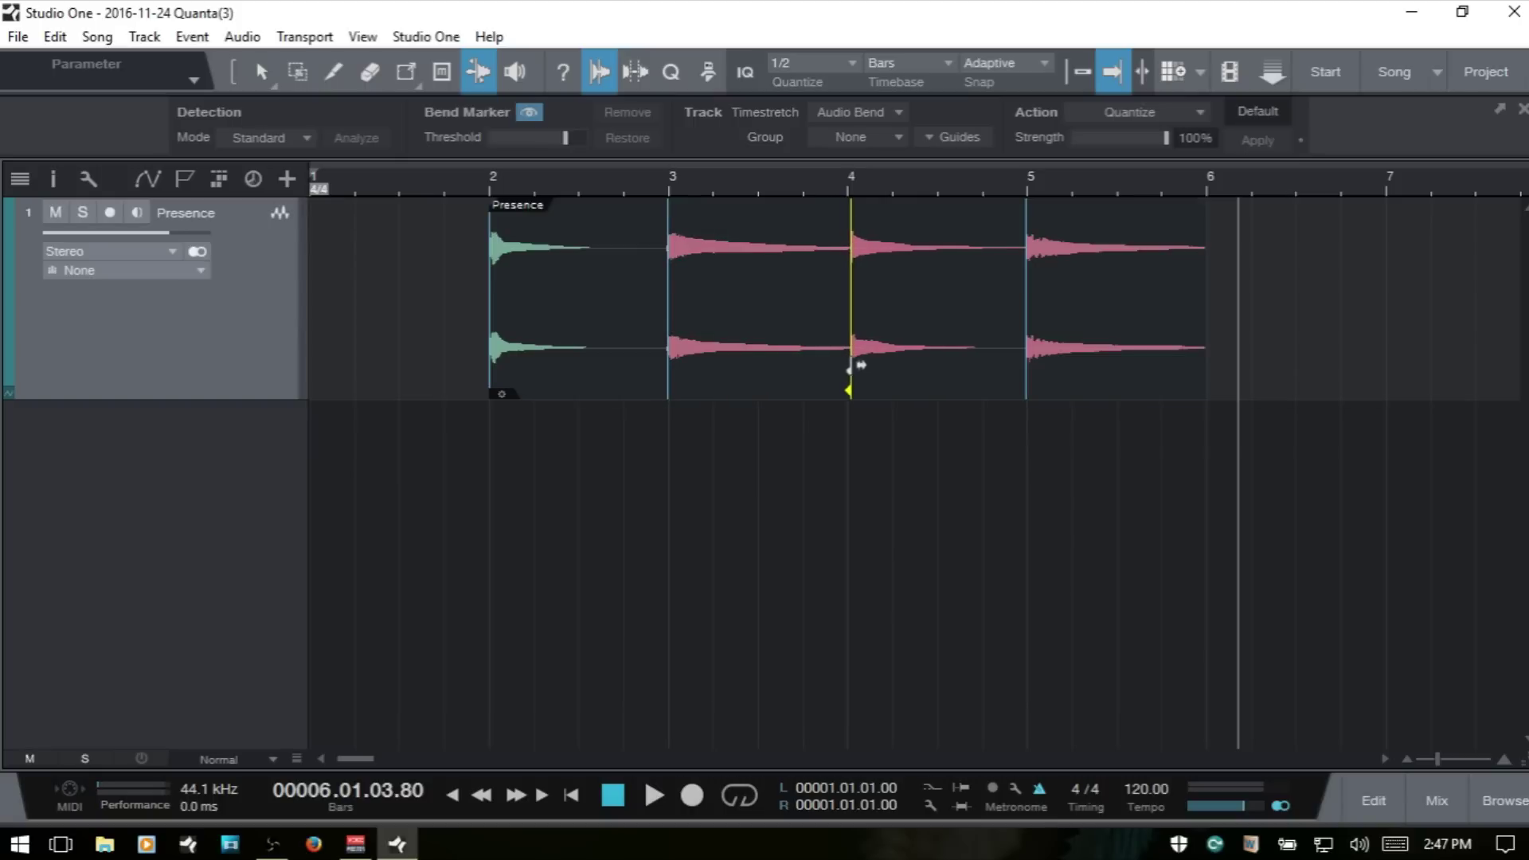
{"action": "left_click_drag", "start_coordinate": [641, 188], "coordinate": [662, 266]}
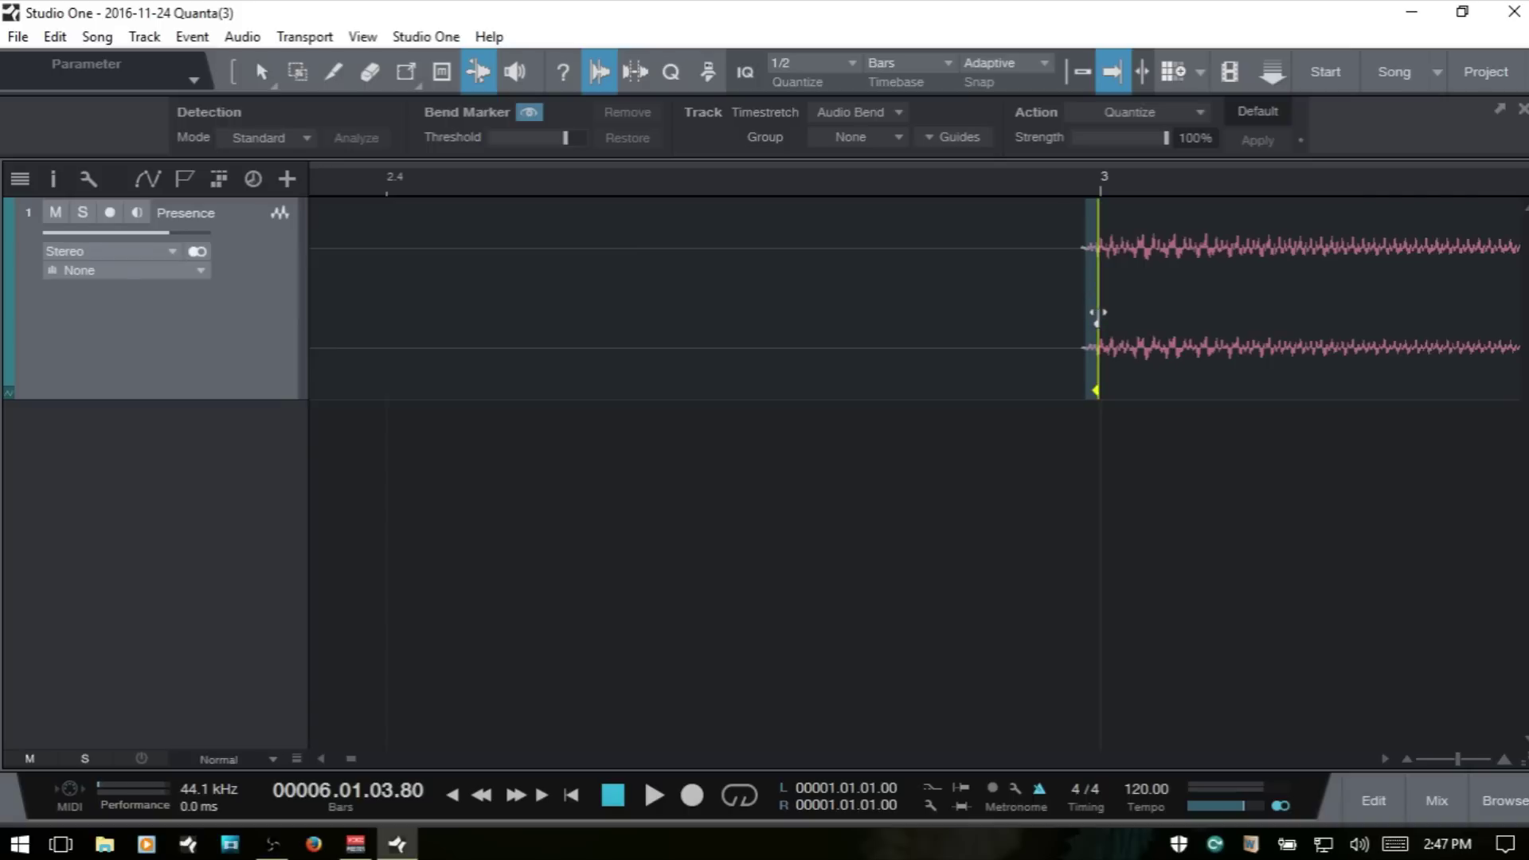
Move the bar-3 strum's bend marker onto the bar line and align the first strum with bar 2
{"action": "mouse_move", "coordinate": [1092, 315]}
{"action": "left_mouse_down"}
{"action": "mouse_move", "coordinate": [1041, 310]}
{"action": "mouse_move", "coordinate": [1080, 318]}
{"action": "left_mouse_up"}
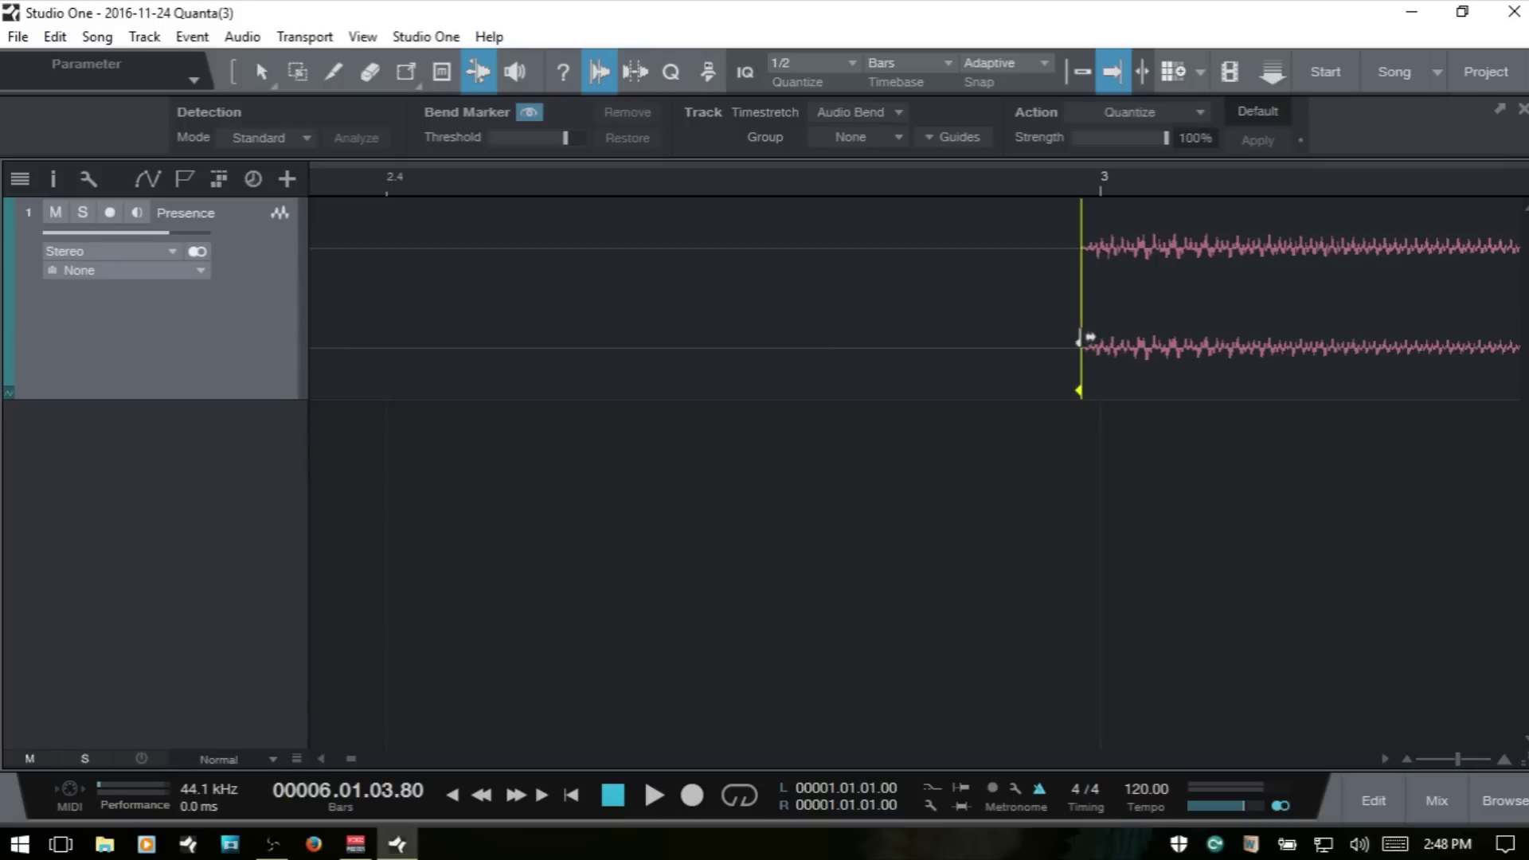
{"action": "left_click_drag", "start_coordinate": [1086, 341], "coordinate": [1107, 344]}
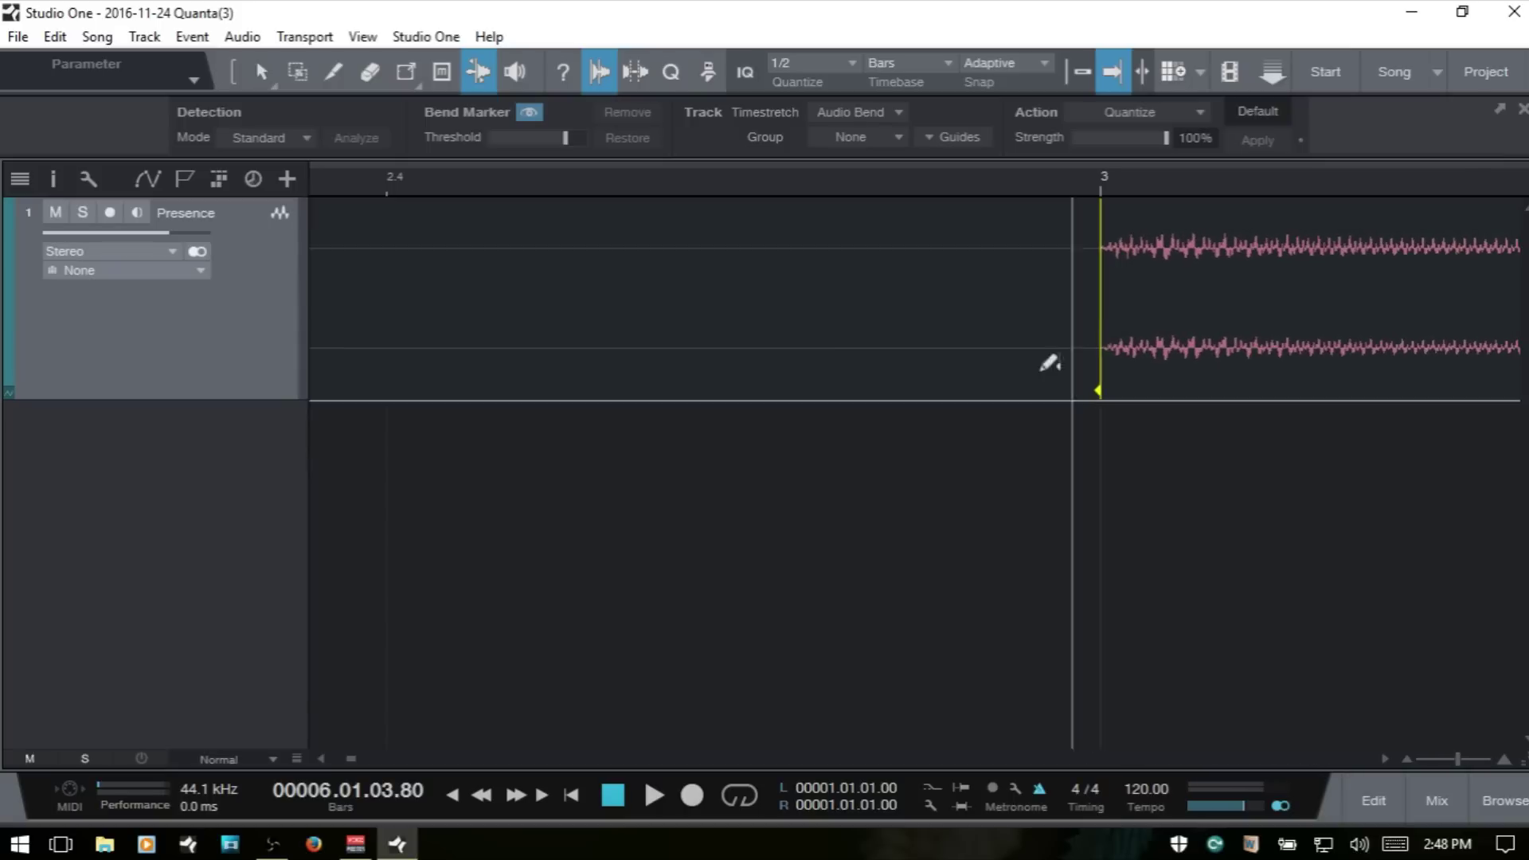
{"action": "left_click", "coordinate": [321, 759]}
{"action": "left_click_drag", "start_coordinate": [321, 759], "coordinate": [321, 759]}
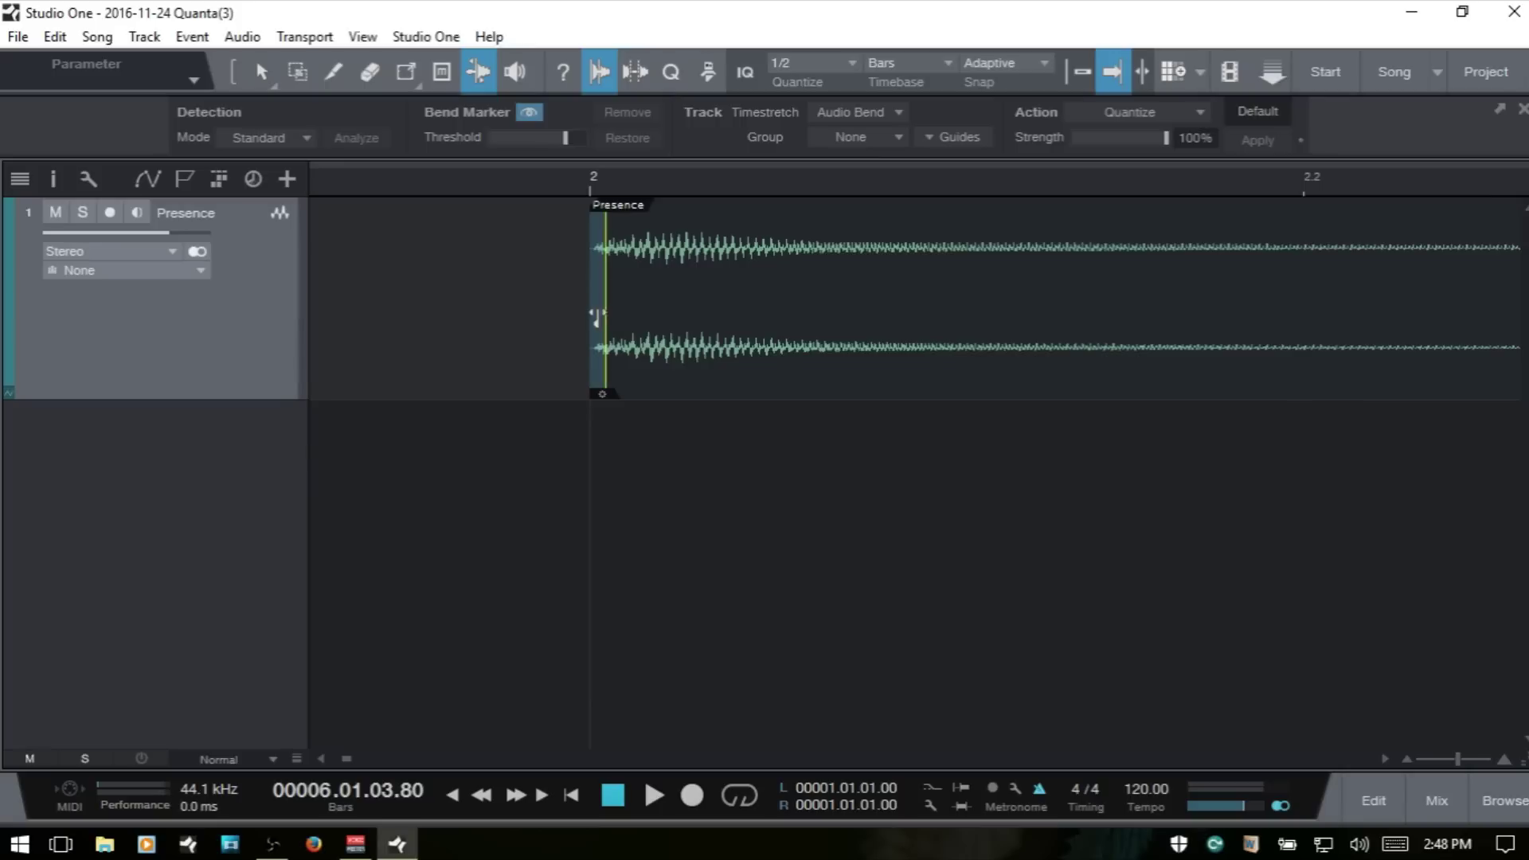
{"action": "left_click_drag", "start_coordinate": [594, 318], "coordinate": [590, 317]}
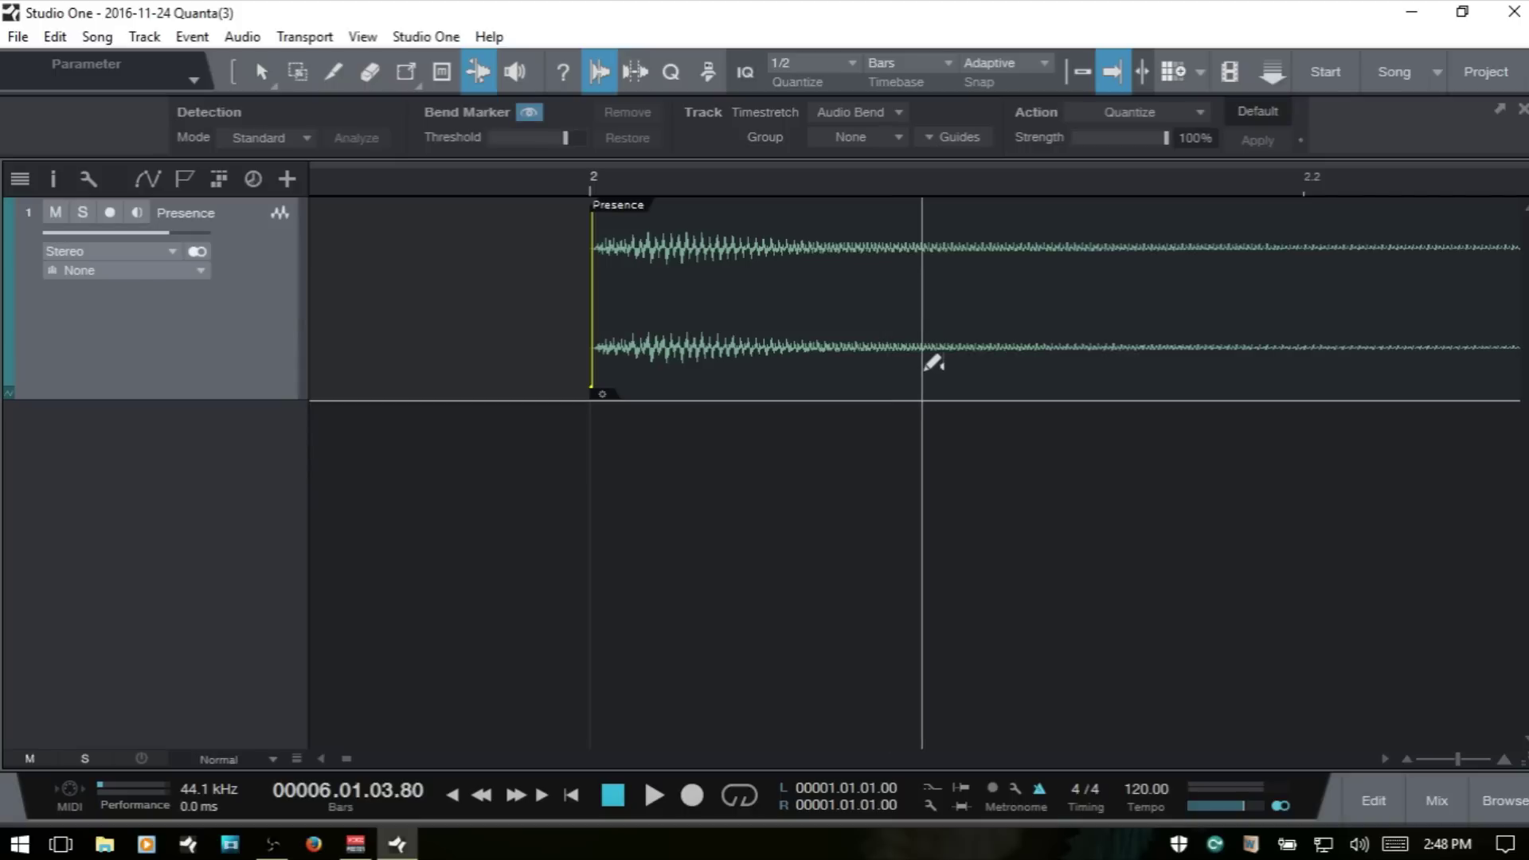
Zoom to bars 1–6, quantize the Presence event, then undo to restore its original timing
{"action": "key", "text": "w"}
{"action": "key", "text": "w"}
{"action": "key", "text": "w"}
{"action": "key", "text": "w"}
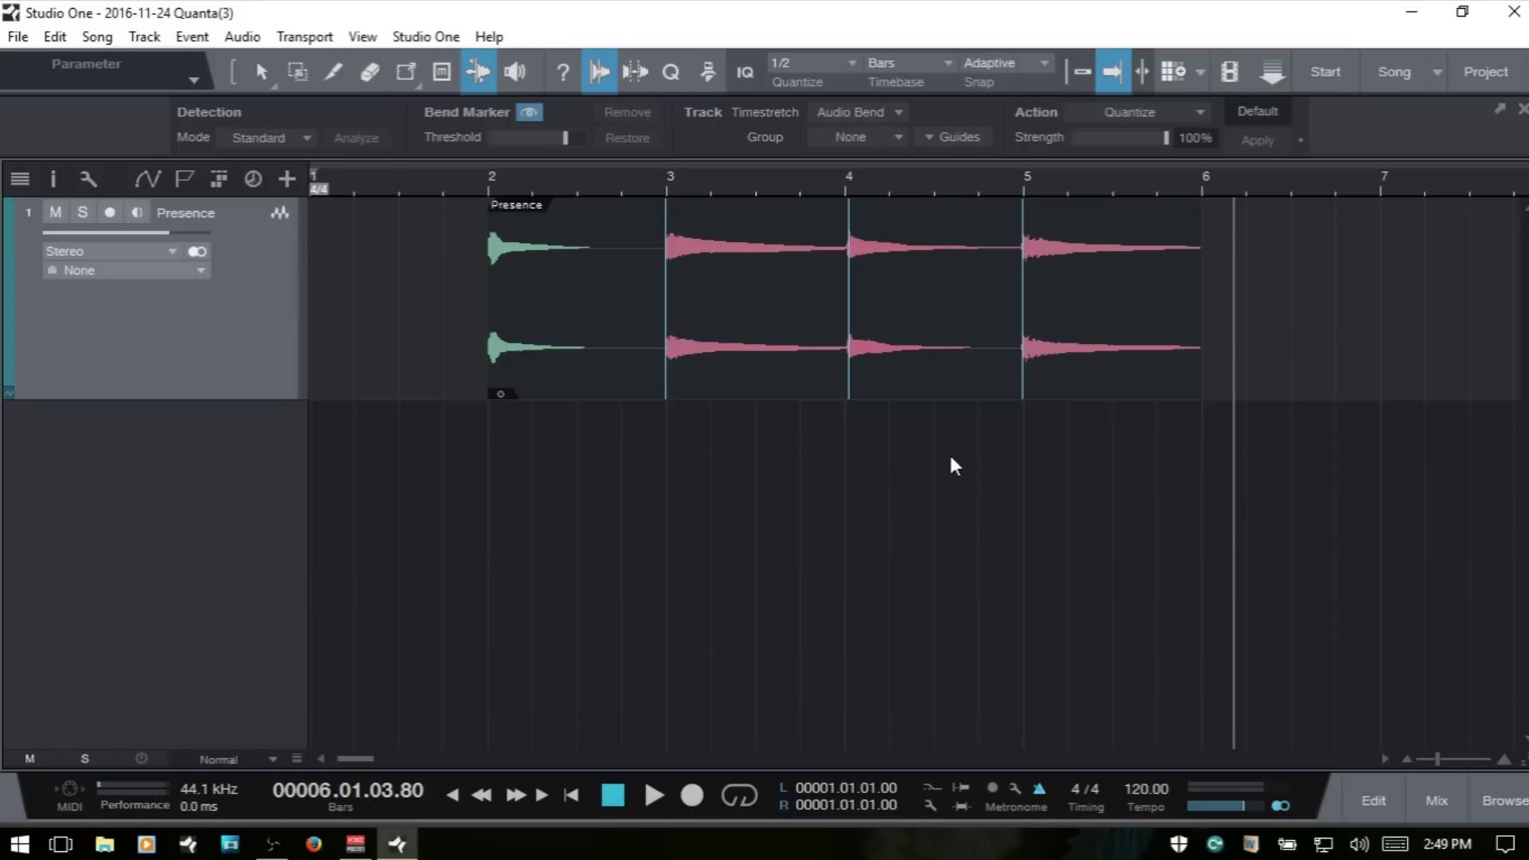
{"action": "key", "text": "z"}
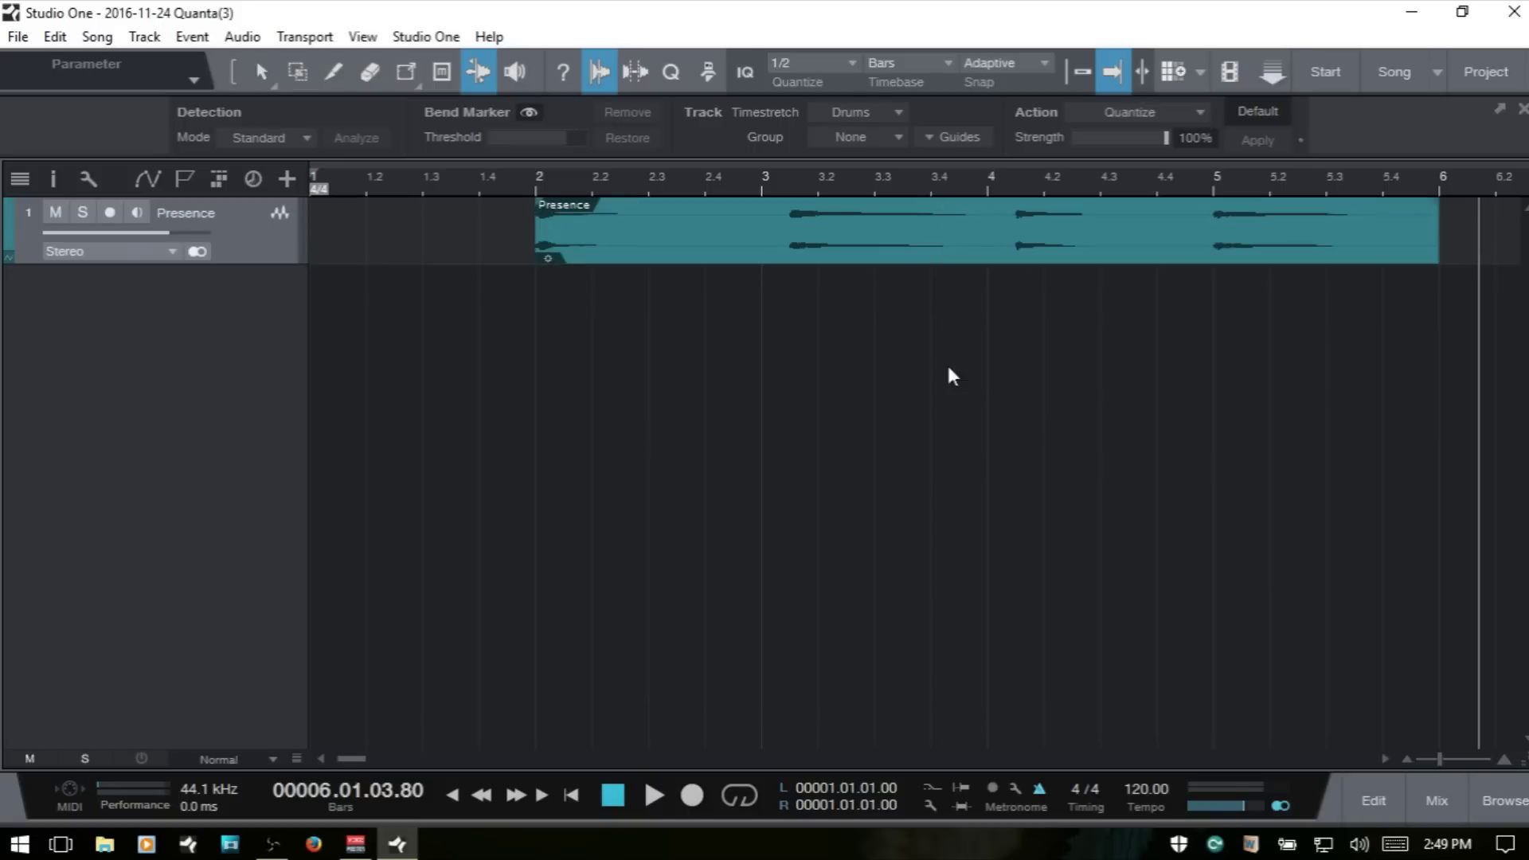
{"action": "key", "text": "1"}
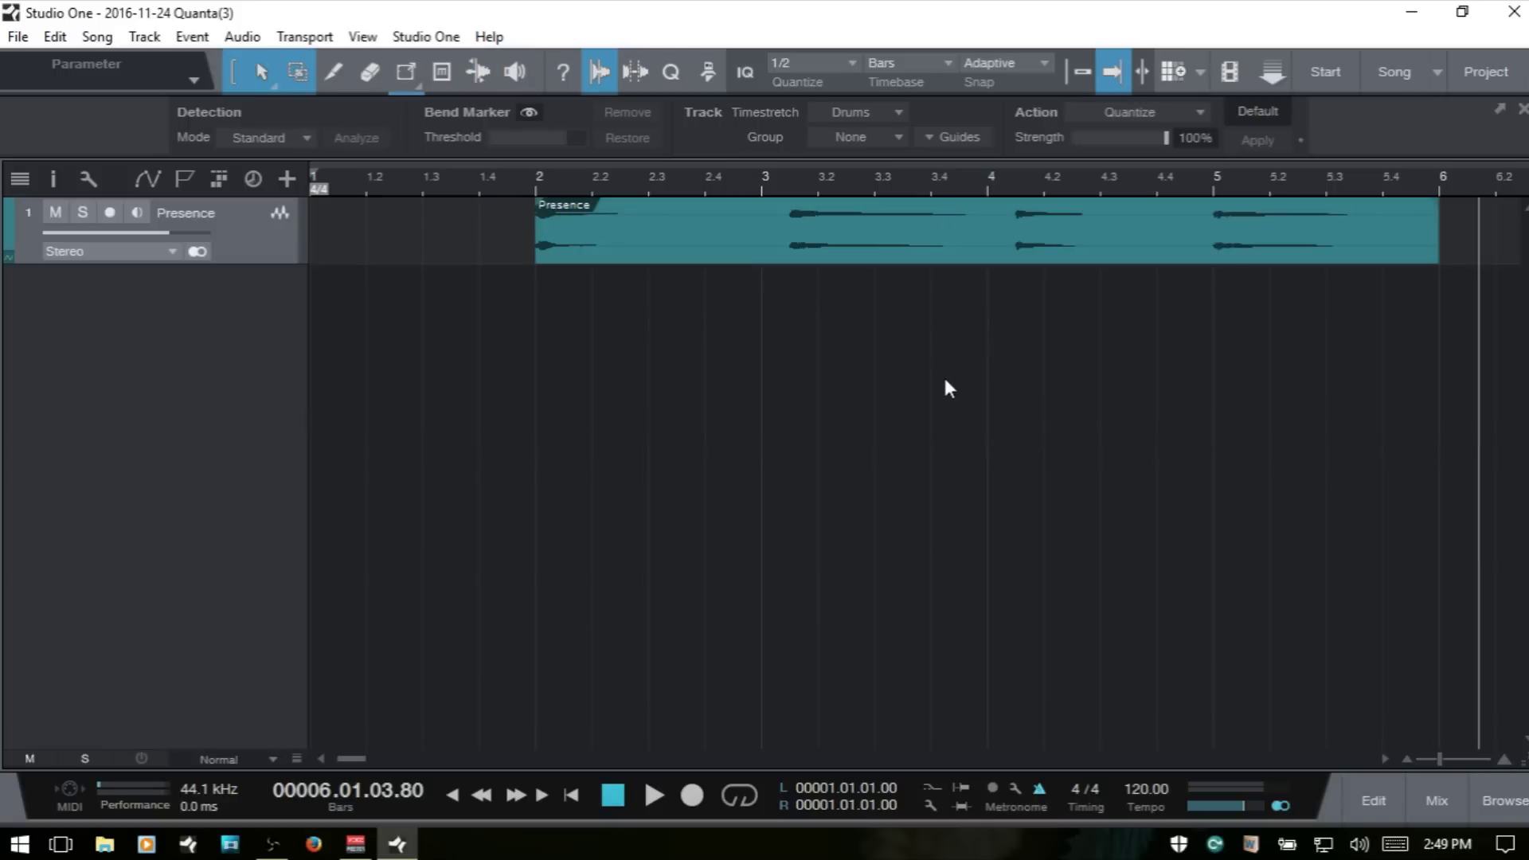
{"action": "left_click", "coordinate": [1022, 250]}
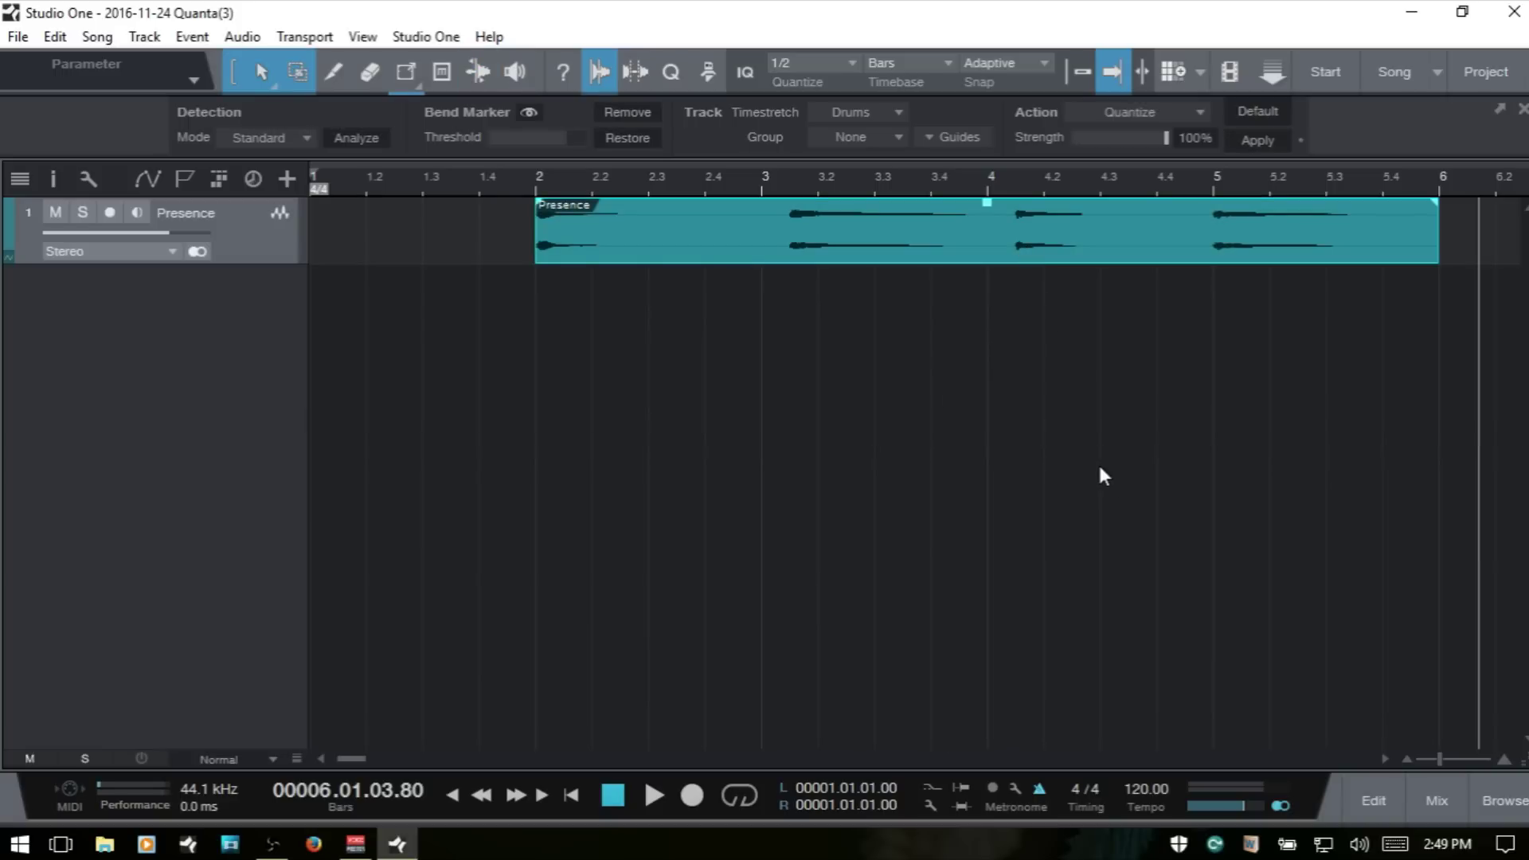
{"action": "key", "text": "q"}
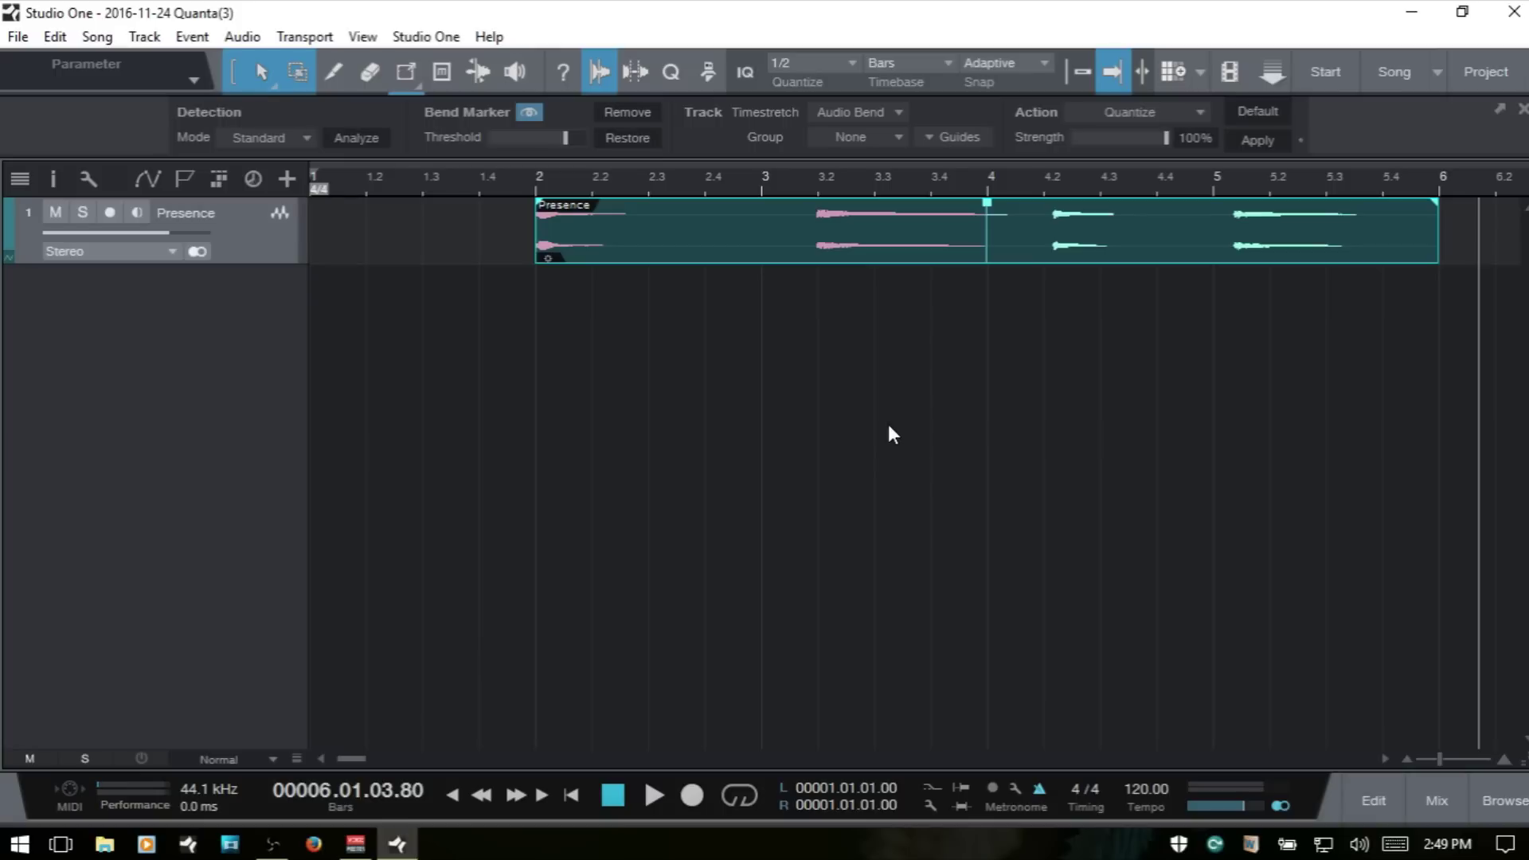
{"action": "key", "text": "ctrl+z"}
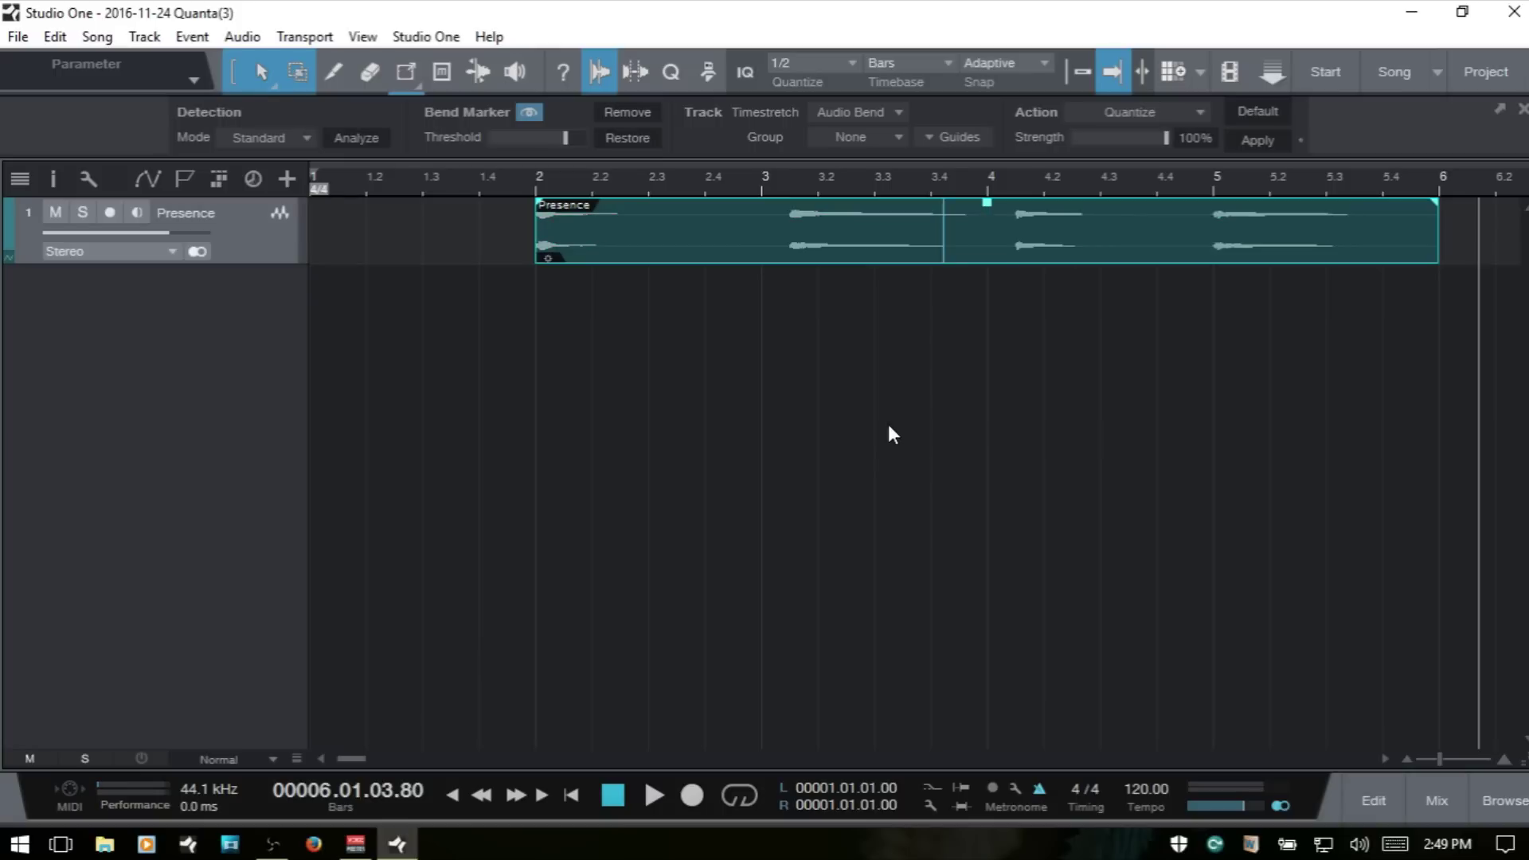